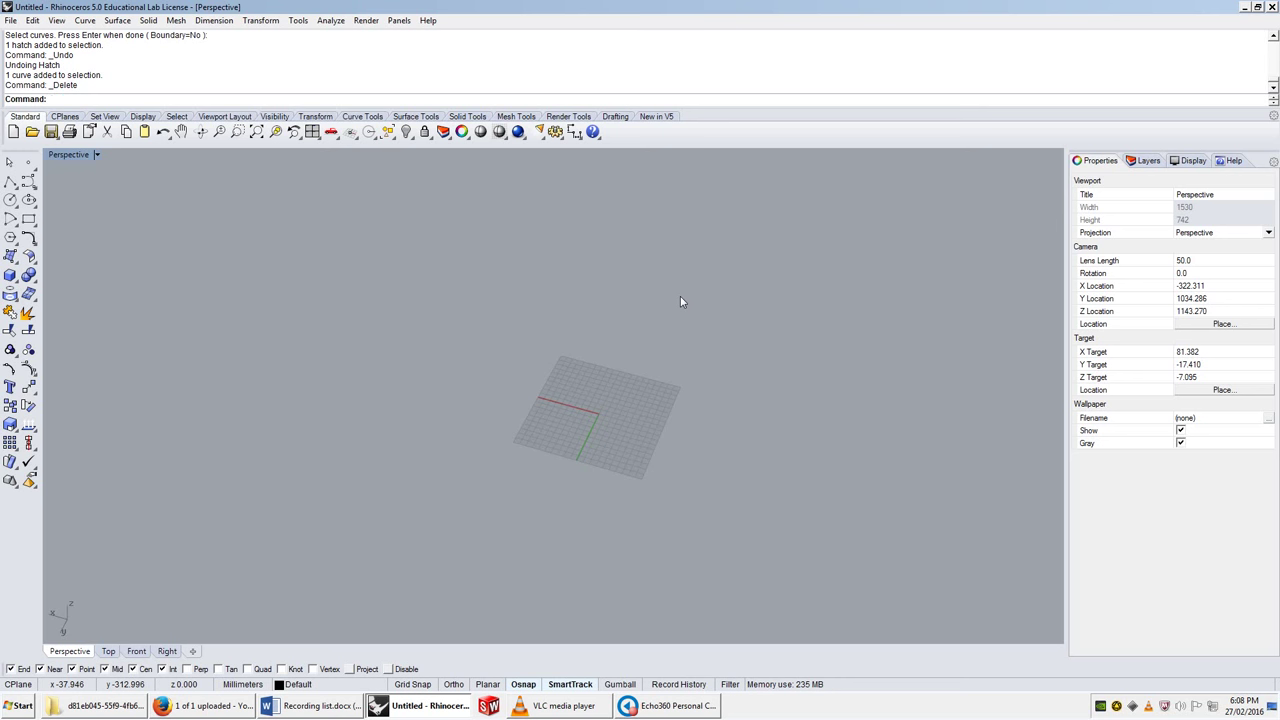
Draw a closed freeform curve through eight control points on the grid around the origin.
type("Curve")
key("Return")
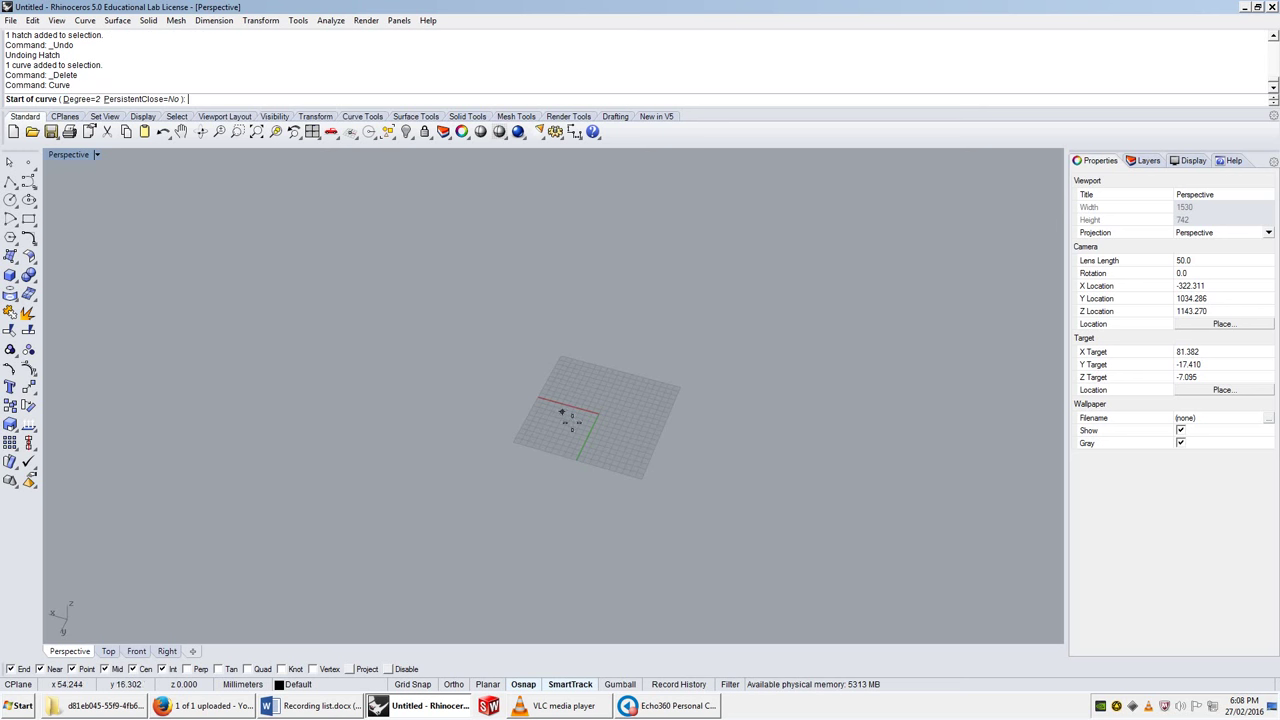
left_click(562, 411)
left_click(619, 356)
left_click(679, 378)
left_click(708, 443)
left_click(632, 467)
left_click(580, 432)
left_click(502, 458)
left_click(500, 412)
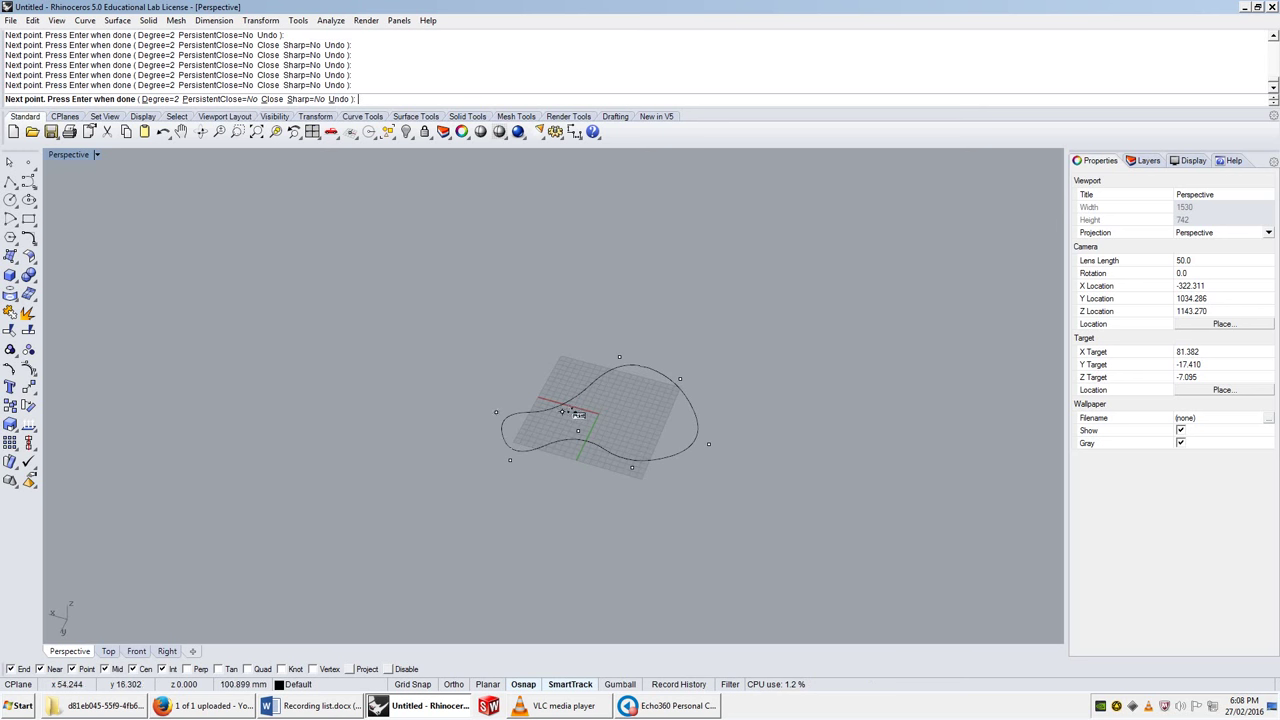
left_click(563, 411)
Start a hatch using the closed freeform curve as its boundary.
type("Ha")
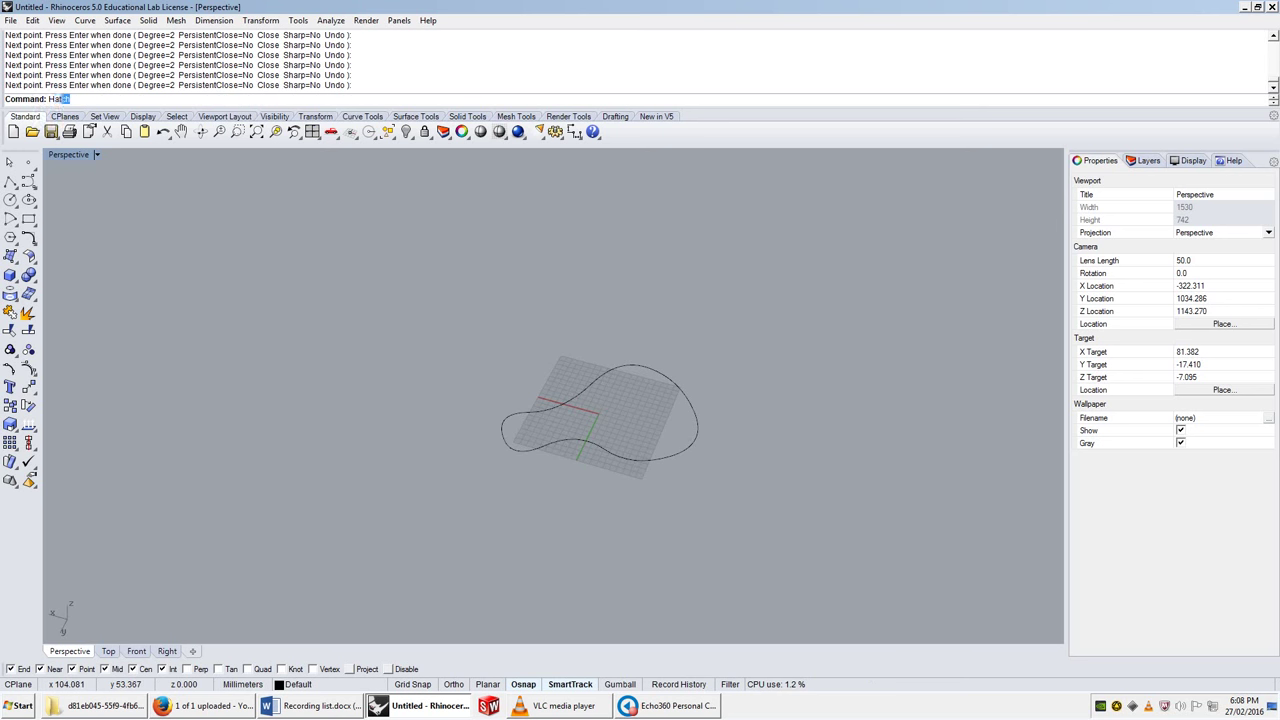
type("tch")
key("Return")
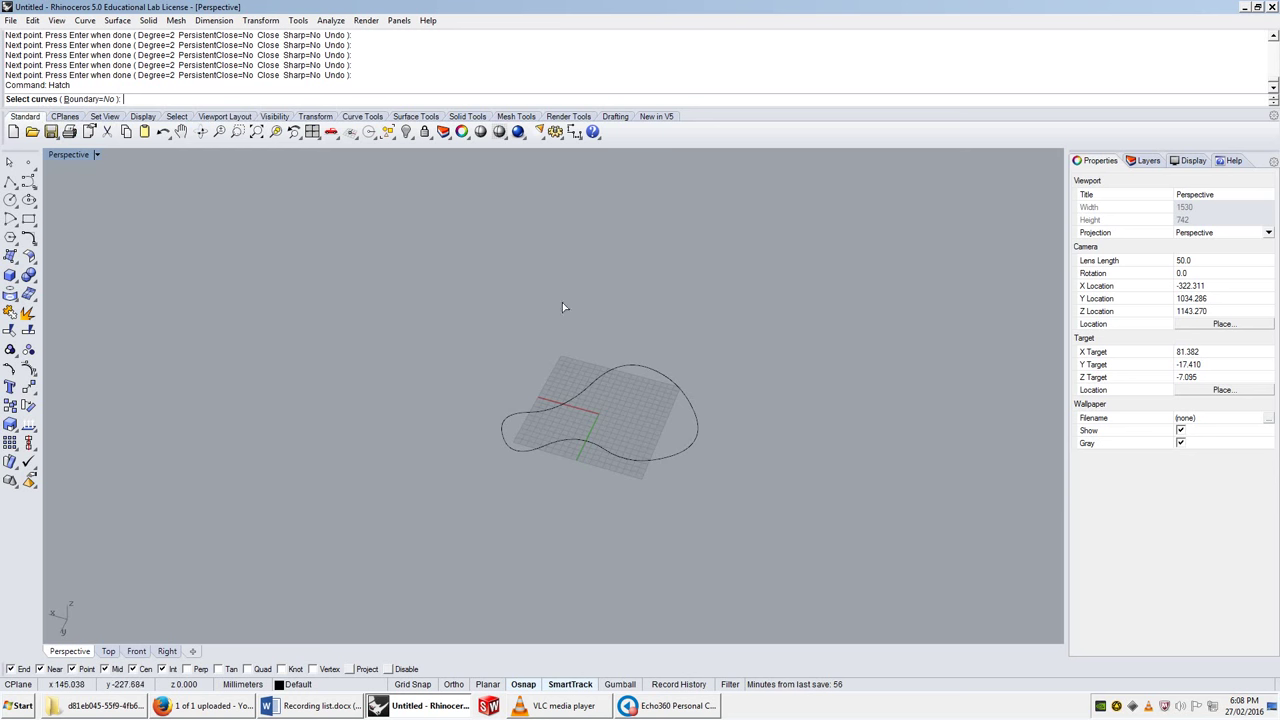
left_click(620, 376)
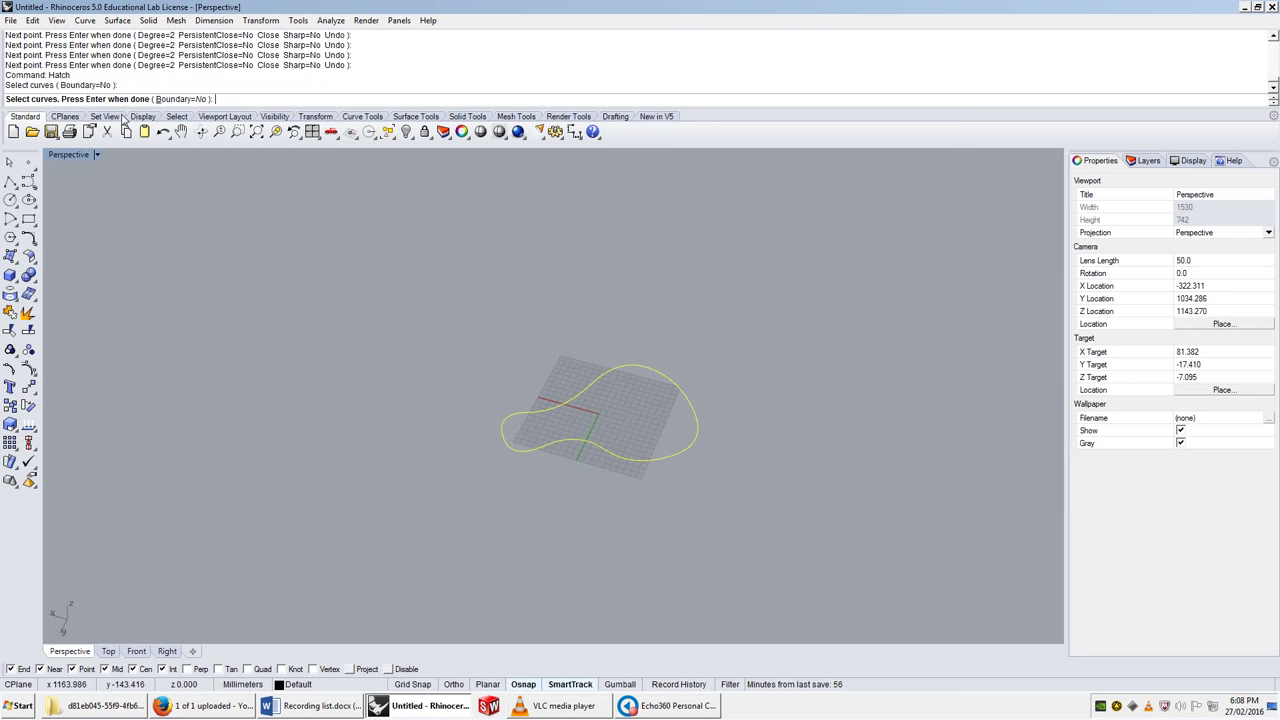
key("Return")
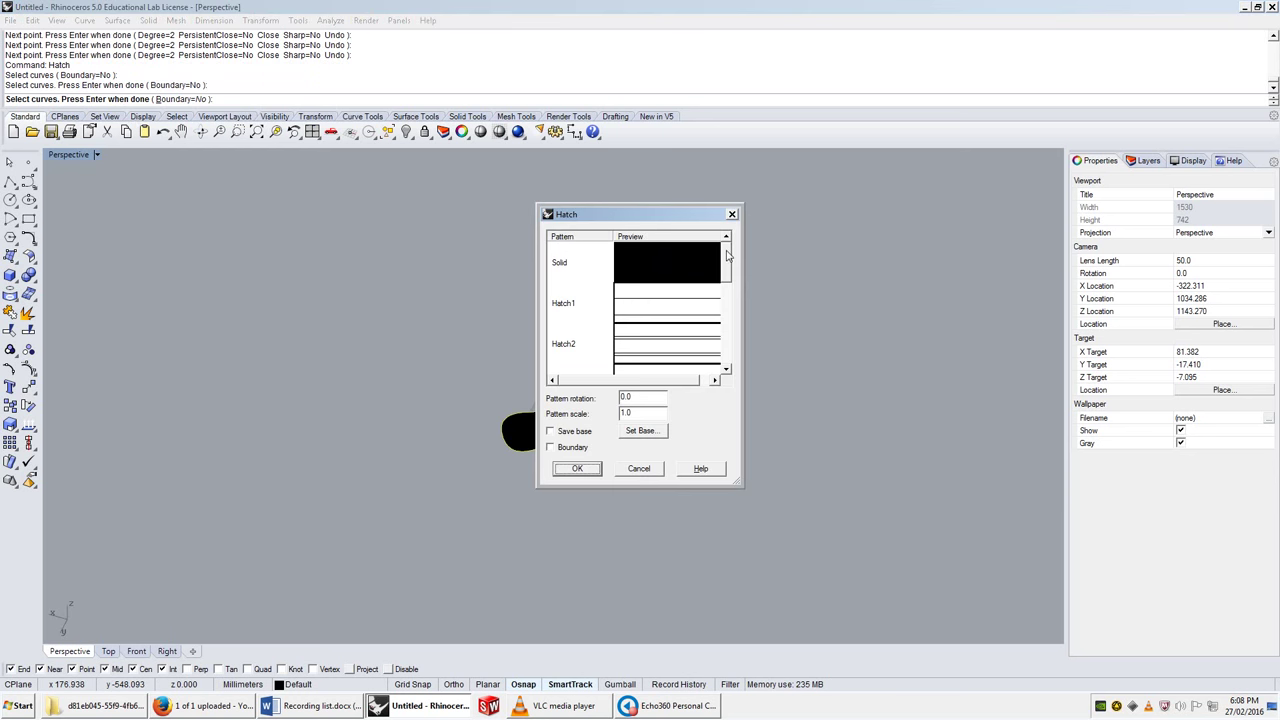
Preview the Squares and Plus hatch patterns inside the curve, examining their spacing up close.
mouse_move(729, 258)
left_mouse_down()
mouse_move(726, 401)
mouse_move(723, 238)
mouse_move(726, 360)
left_mouse_up()
left_click(658, 322)
left_click(670, 346)
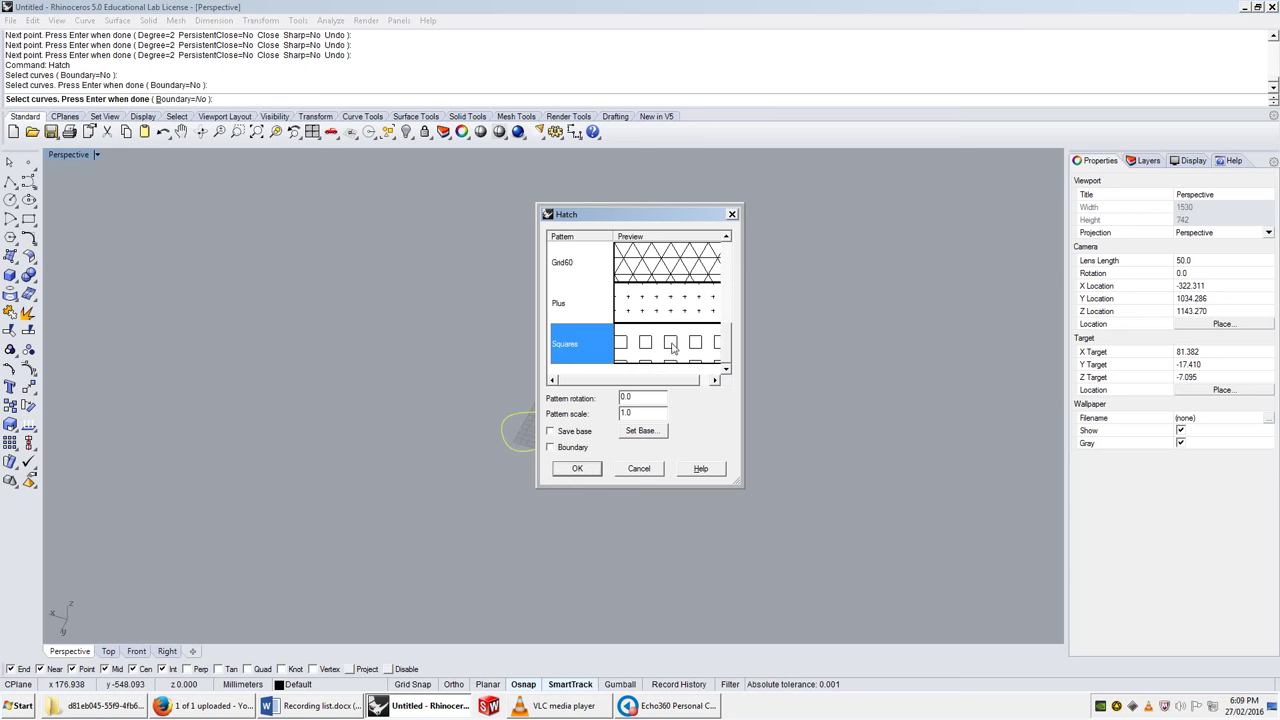
left_click_drag(616, 213, 868, 272)
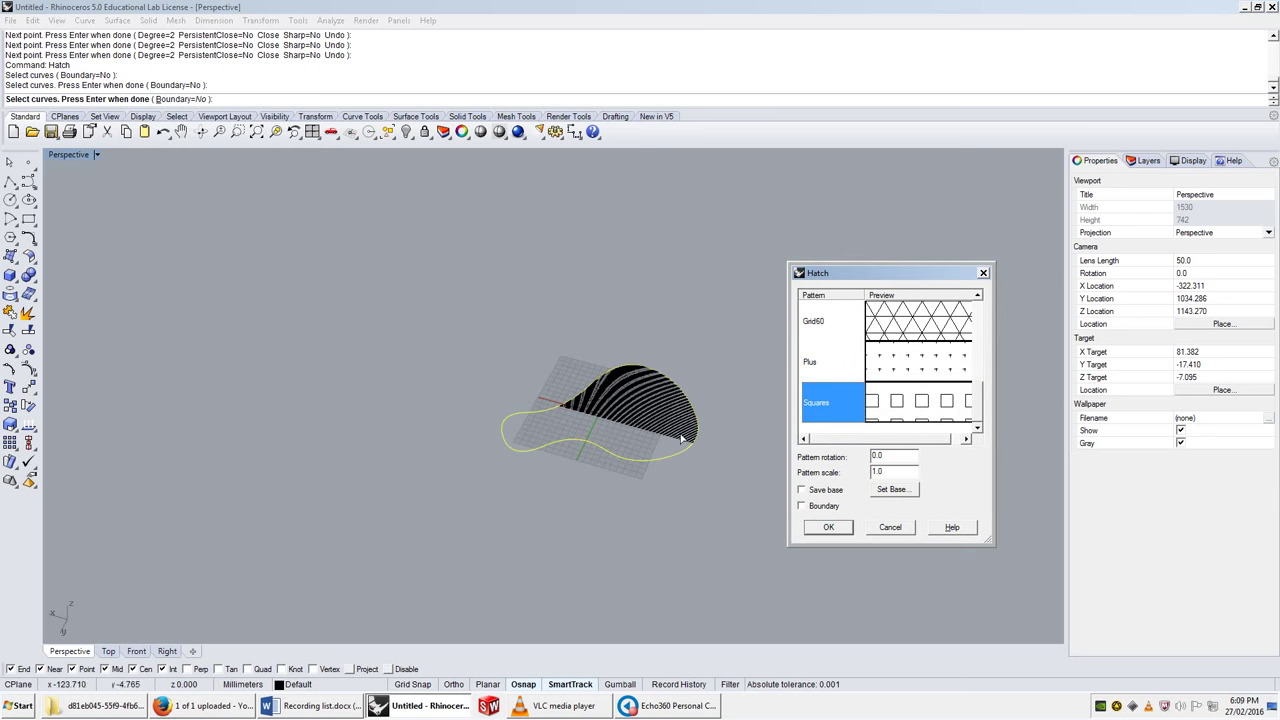
left_click(897, 373)
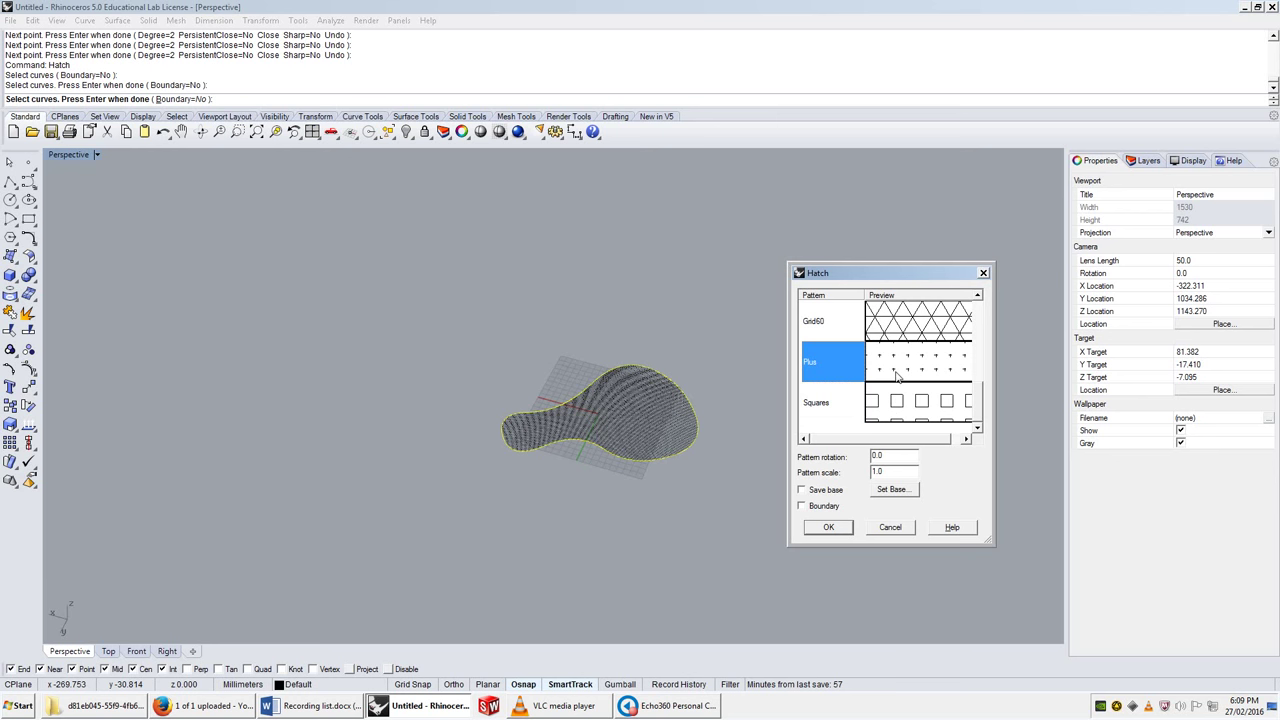
left_click(911, 400)
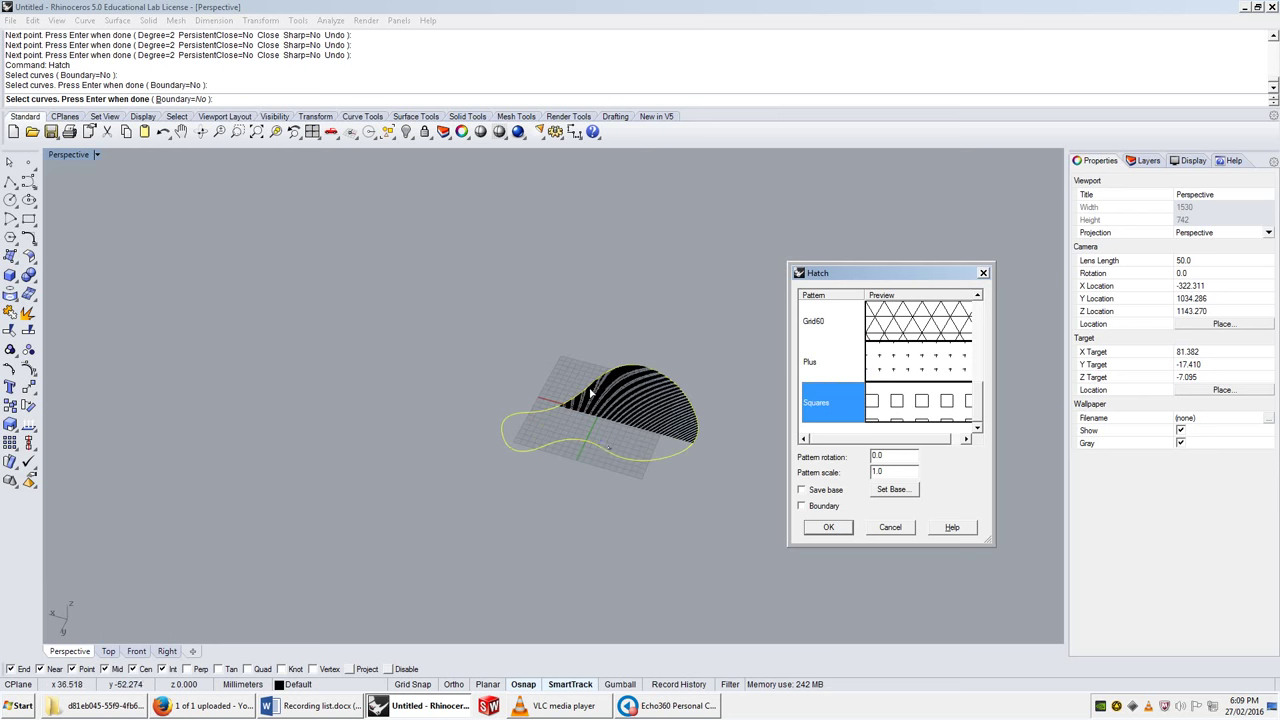
scroll(649, 436, "up", 5)
scroll(649, 436, "up", 8)
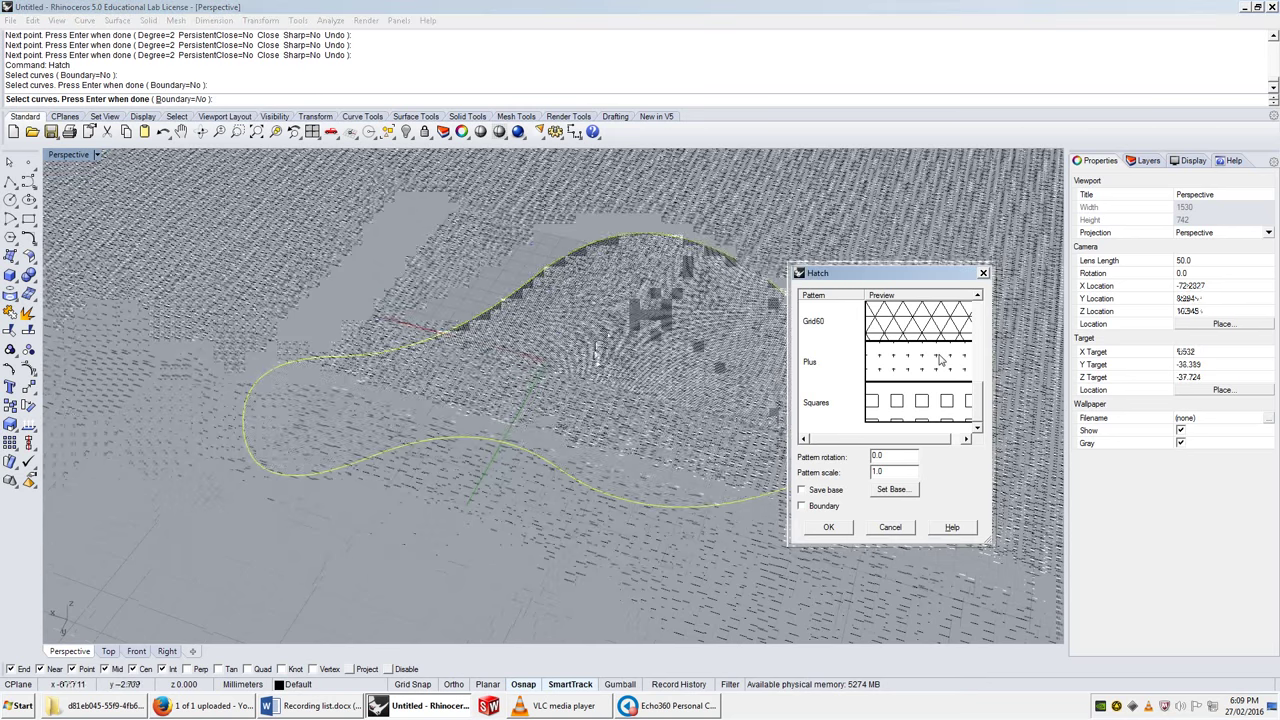
scroll(619, 483, "up", 6)
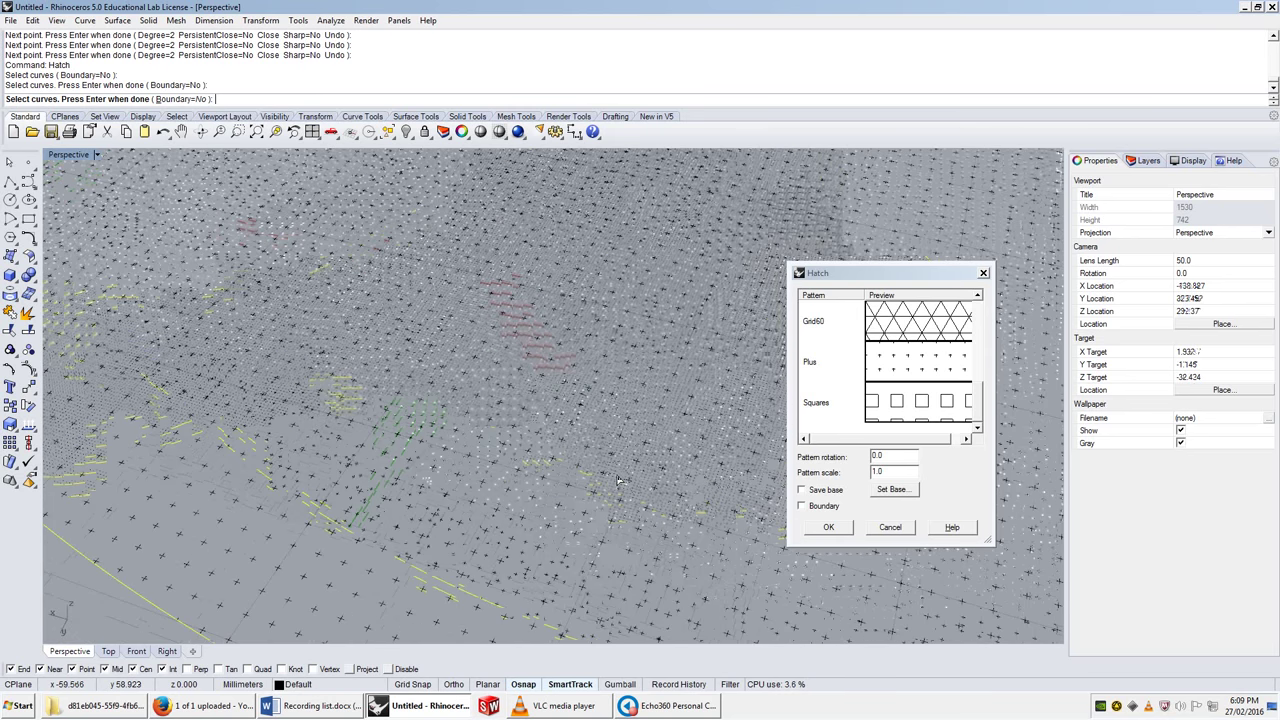
scroll(548, 479, "down", 3)
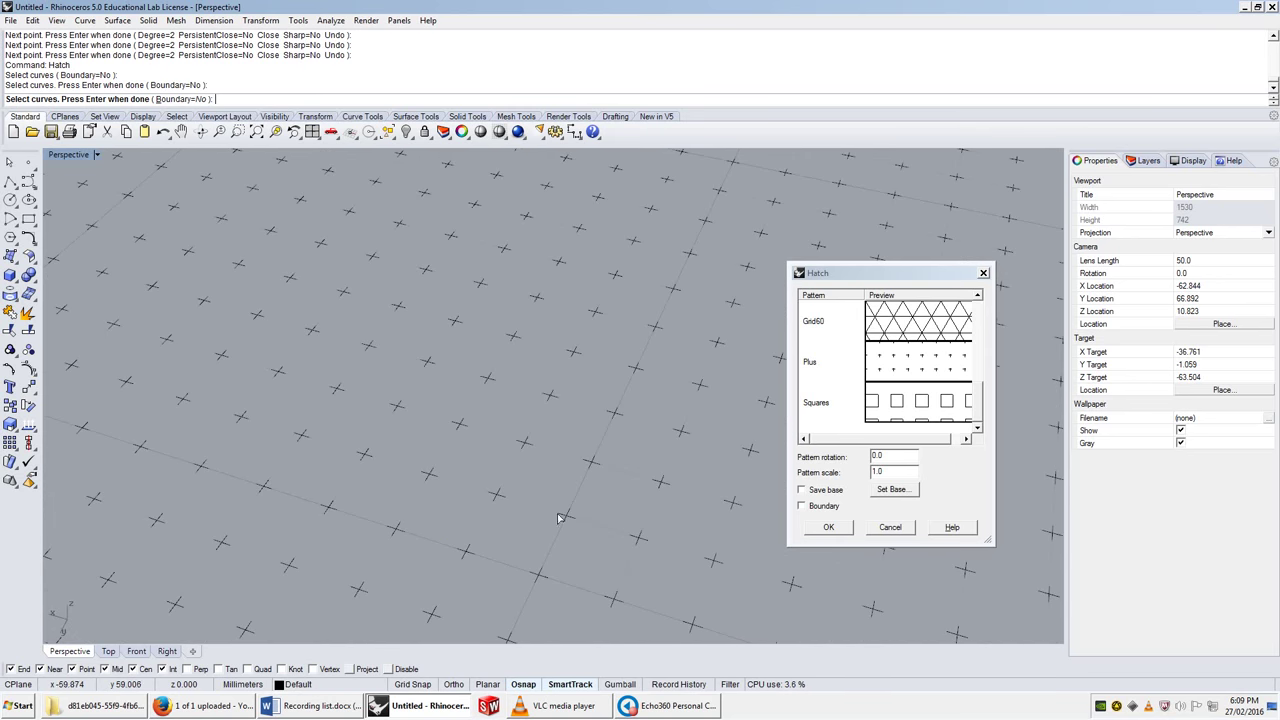
Preview the Grid60, Grid, HatchDash, Hatch1 and Solid patterns inside the curve.
left_click(913, 330)
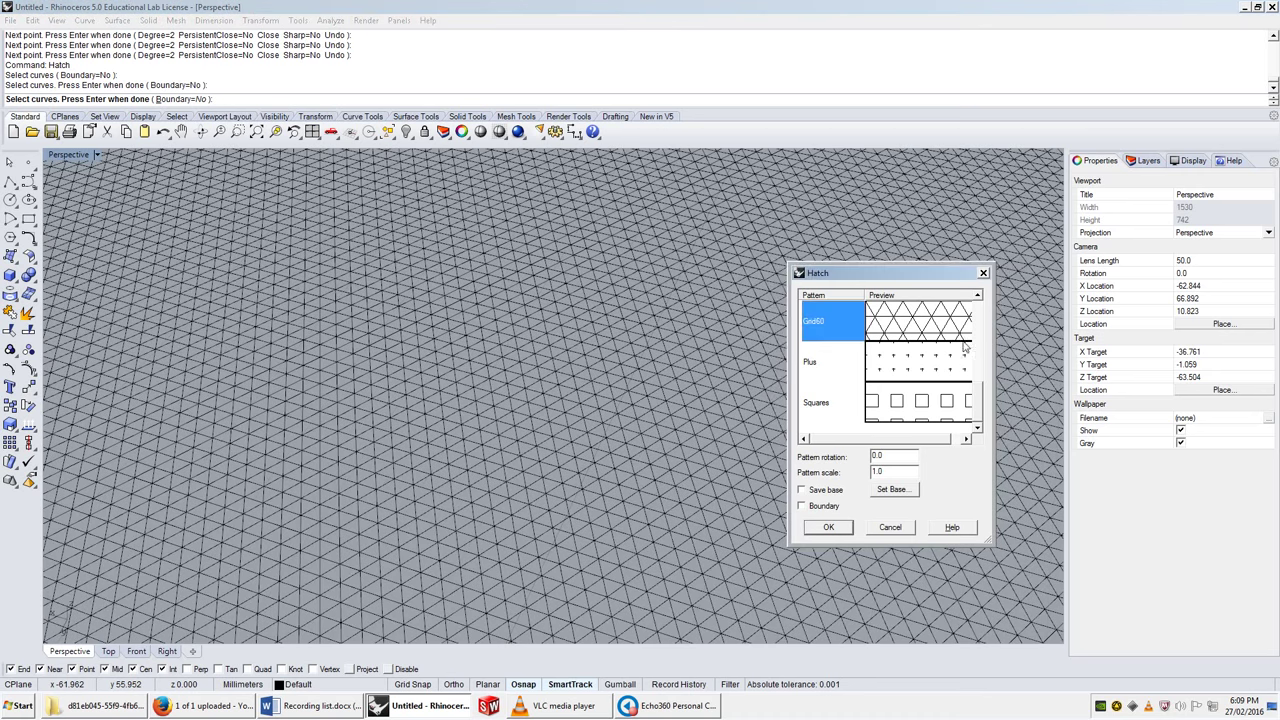
scroll(895, 382, "up", 1)
scroll(905, 408, "down", 1)
left_click(900, 355)
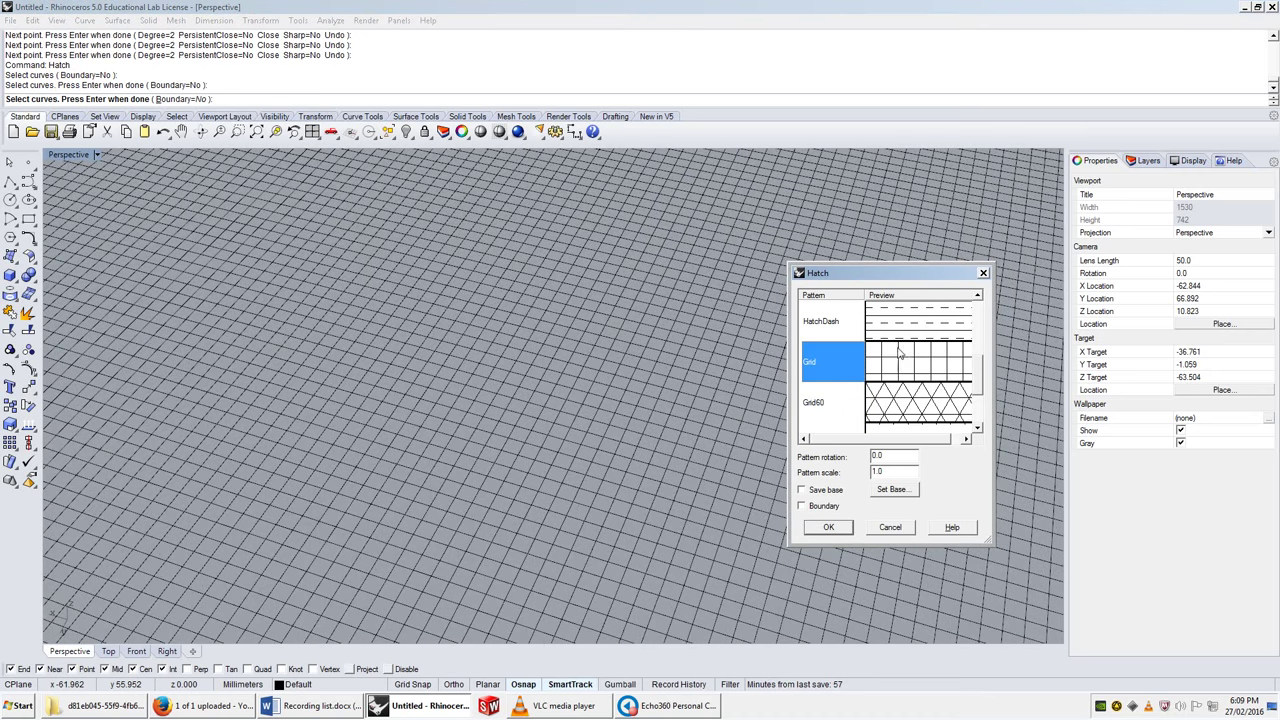
left_click(903, 330)
scroll(903, 360, "up", 3)
left_click(900, 362)
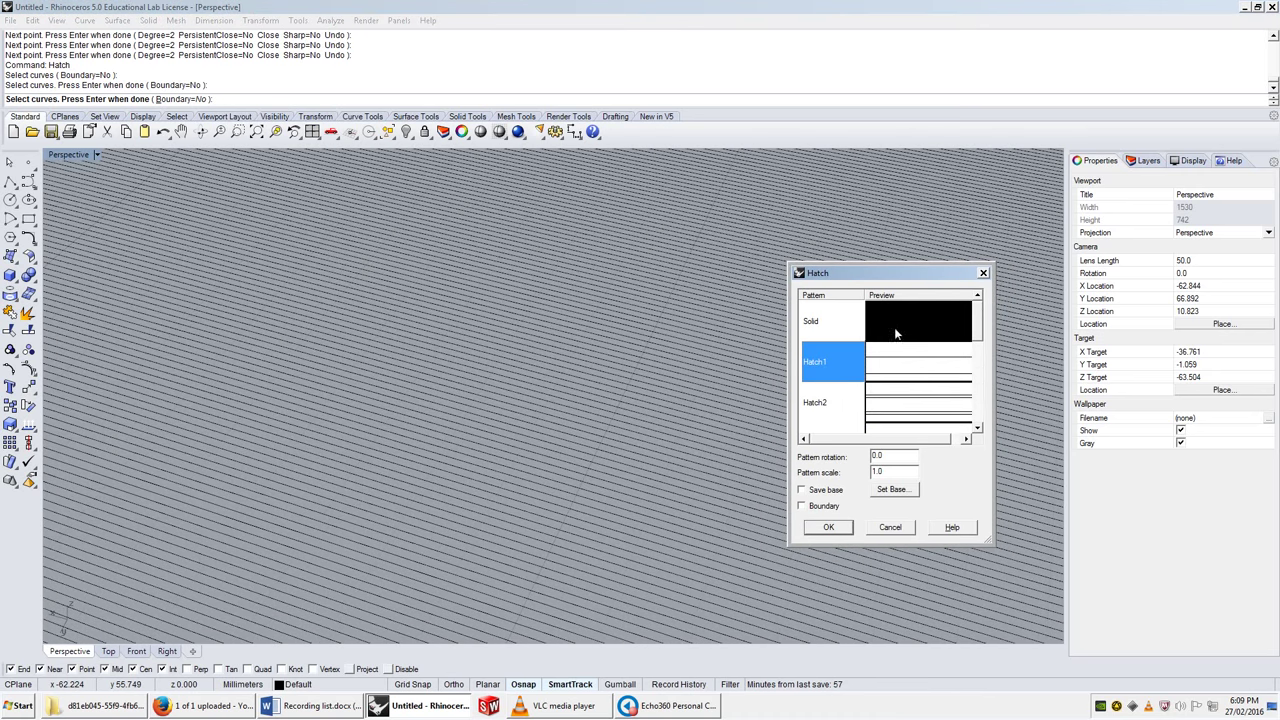
left_click(900, 321)
scroll(438, 449, "down", 5)
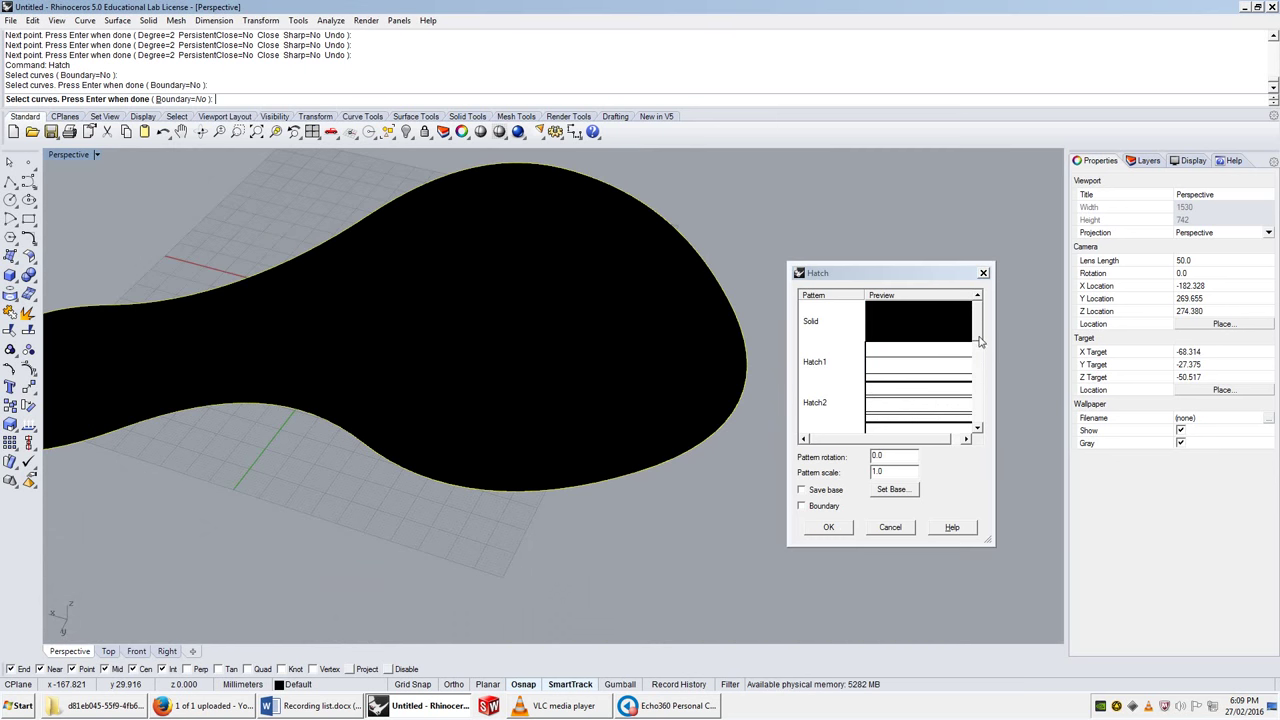
Choose the Plus pattern for the hatch and inspect it up close.
left_click_drag(980, 342, 969, 404)
left_click(937, 408)
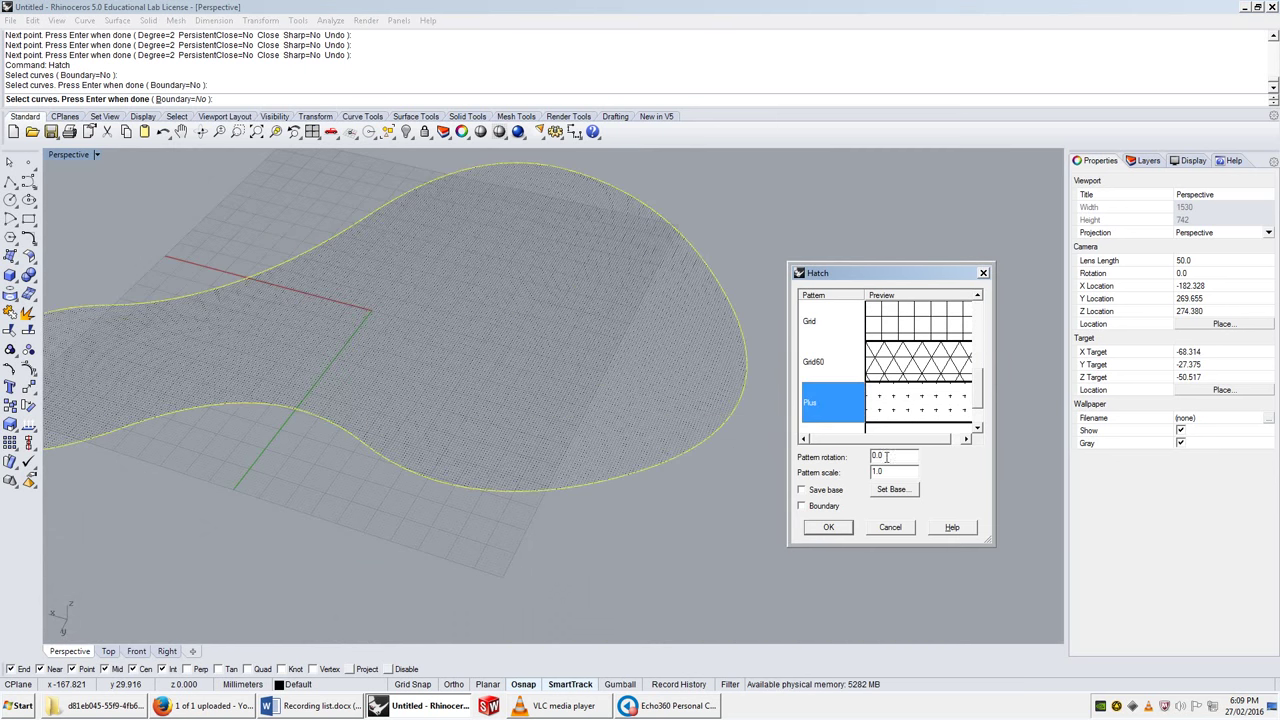
scroll(487, 469, "up", 5)
scroll(489, 467, "up", 3)
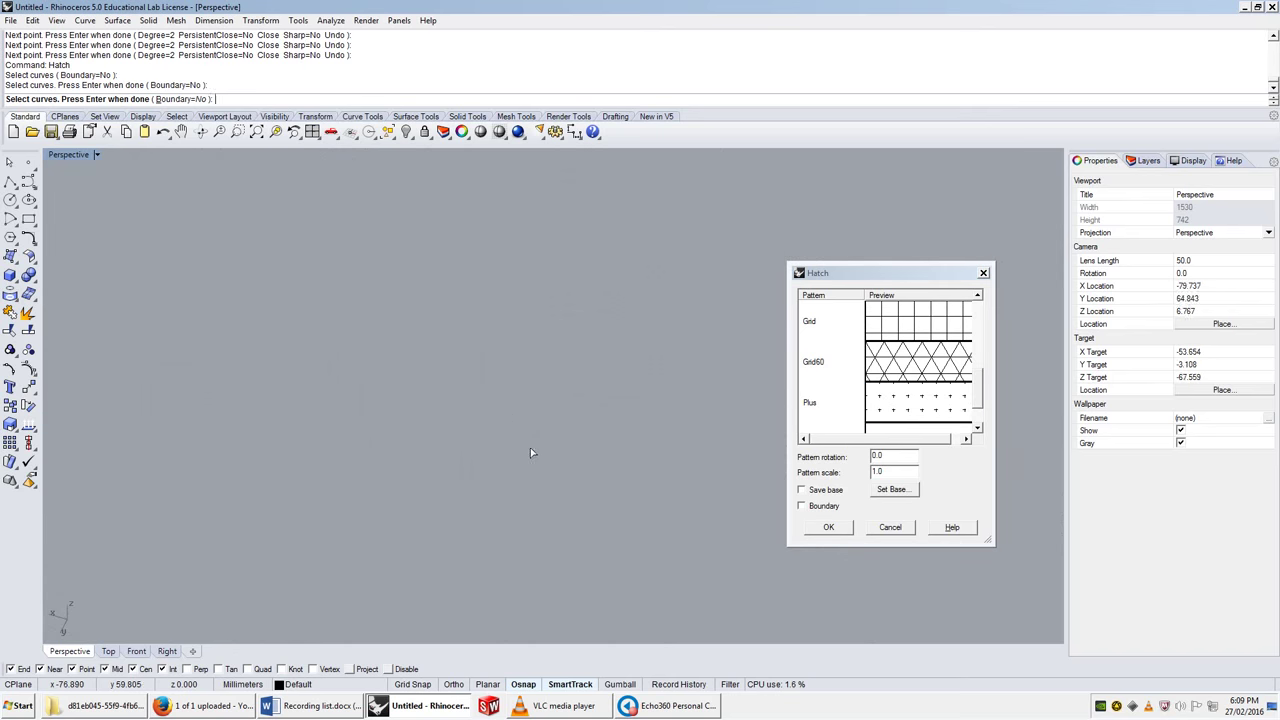
Try pattern scales of 2, 5, 10 and 100 on the Plus hatch and reset the scale to 1.
double_click(889, 473)
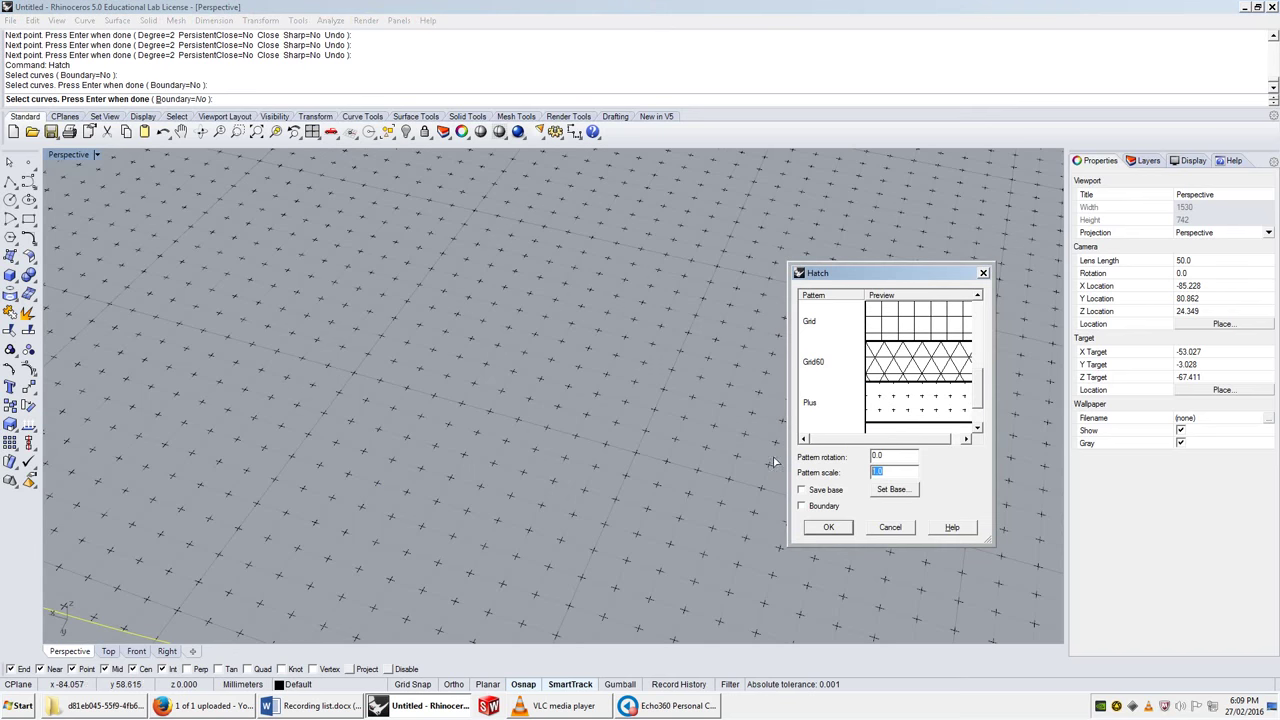
type("2")
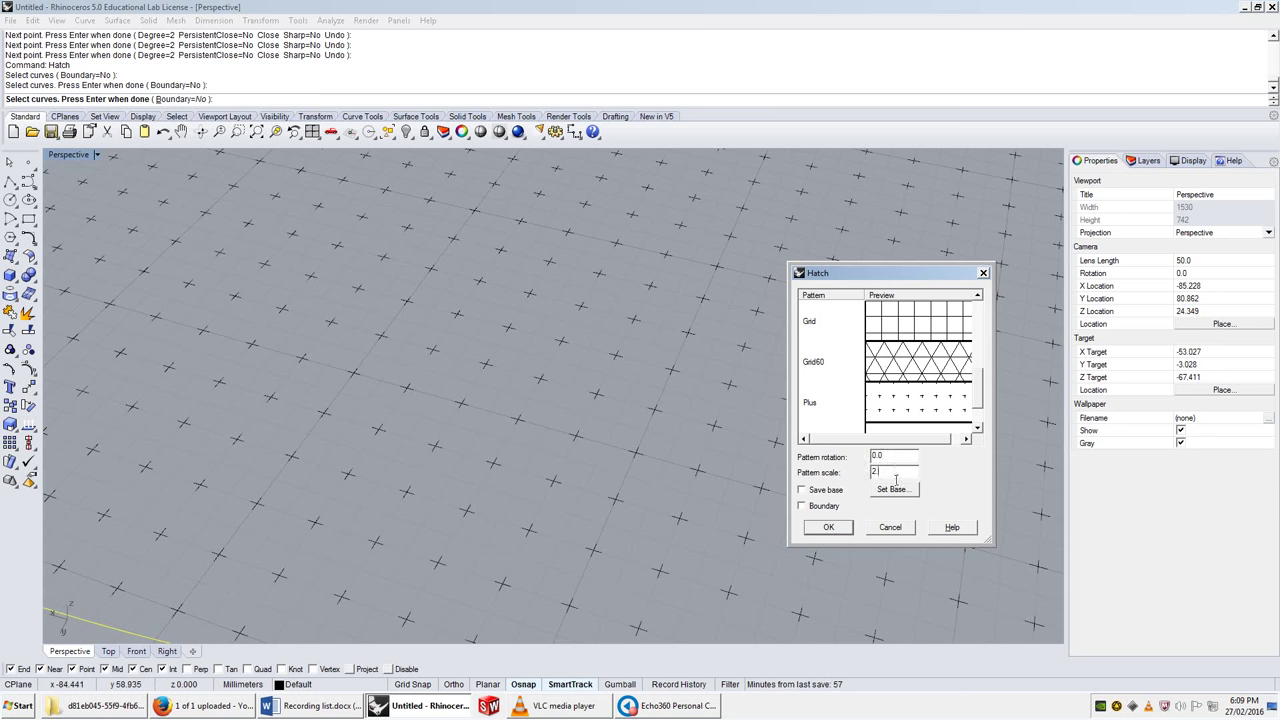
type("5")
scroll(668, 495, "down", 10)
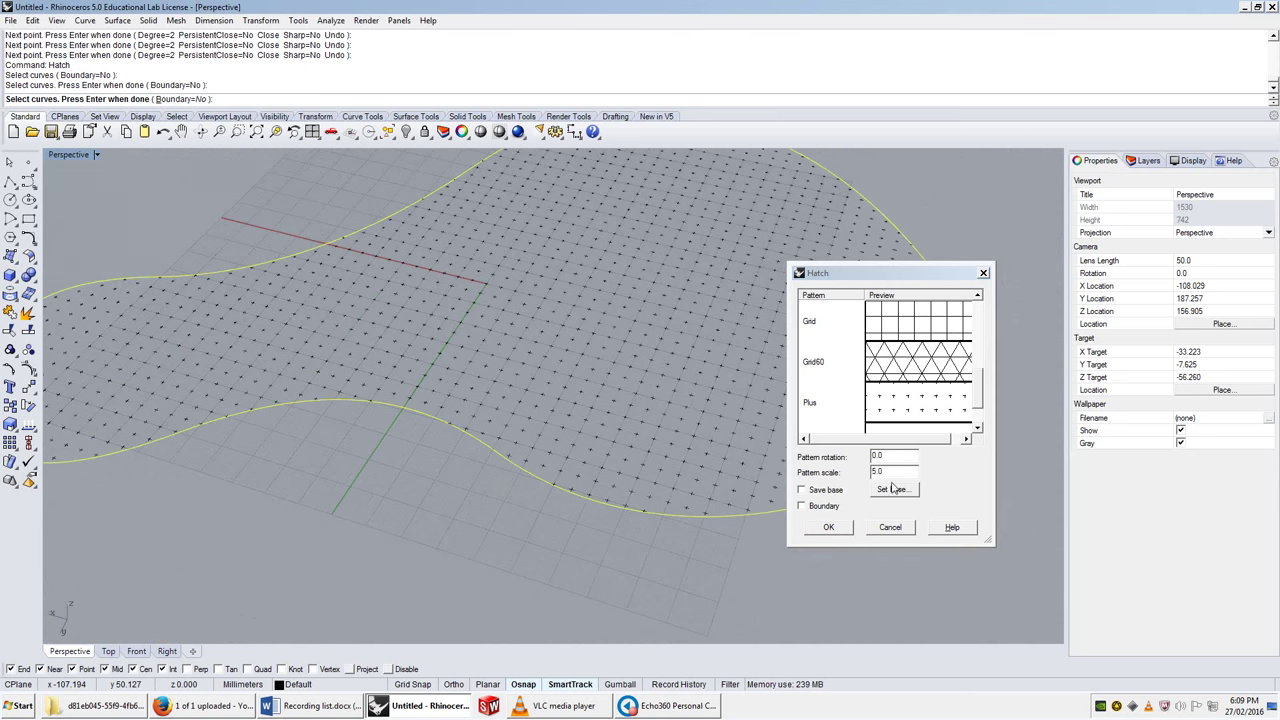
left_click_drag(875, 476, 822, 463)
type("10")
scroll(523, 508, "down", 6)
type("100")
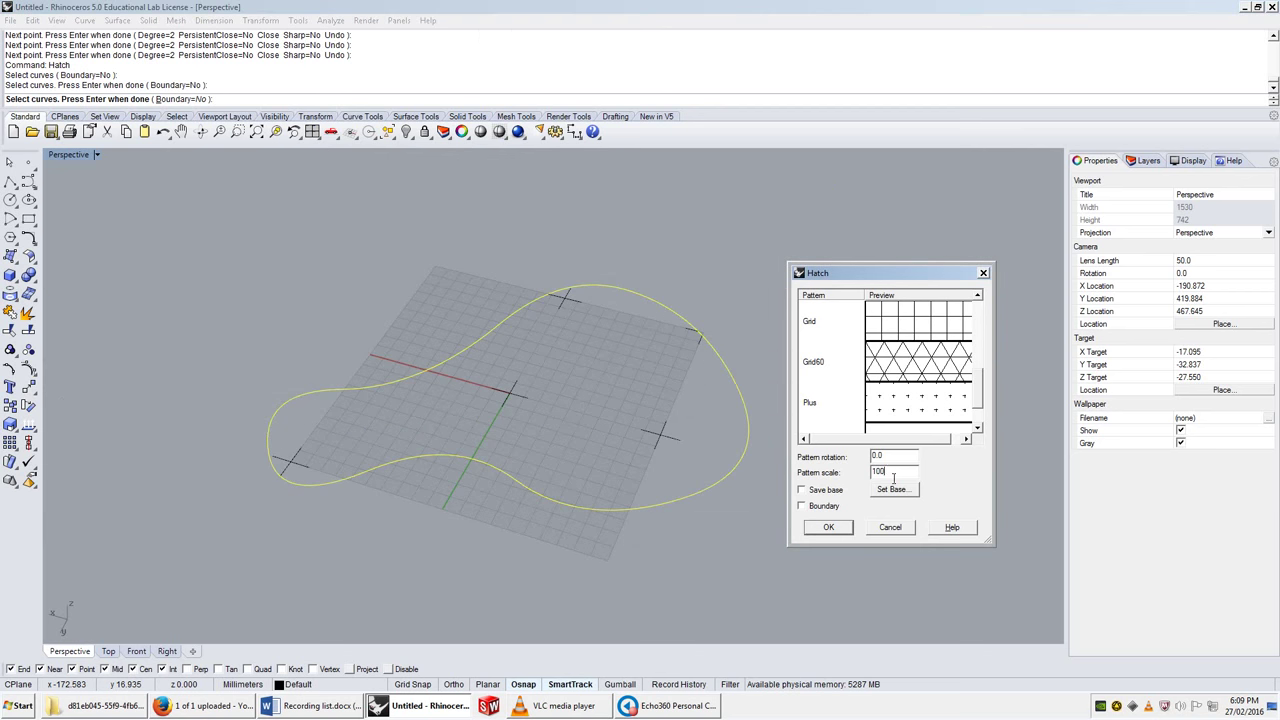
key("BackSpace")
key("BackSpace")
scroll(603, 467, "up", 5)
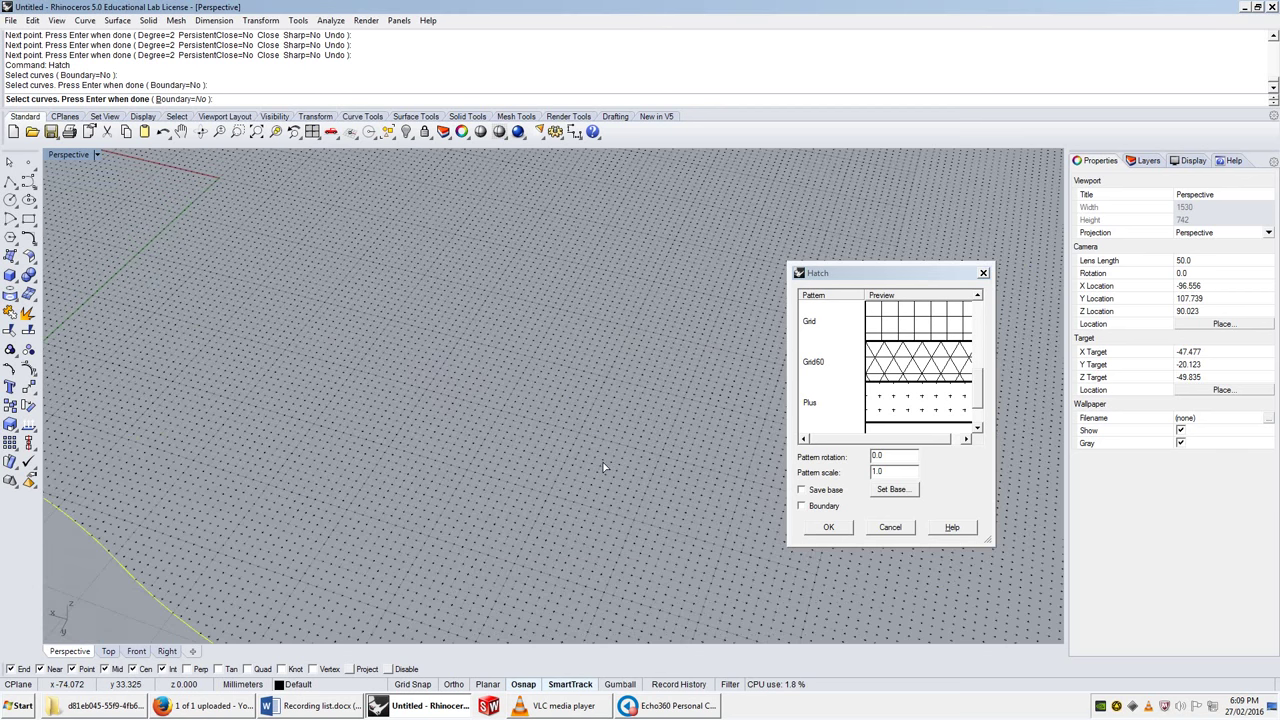
Set the hatch's pattern rotation to 45 and check the preview up close.
scroll(603, 467, "down", 2)
left_click_drag(898, 456, 850, 454)
type("45")
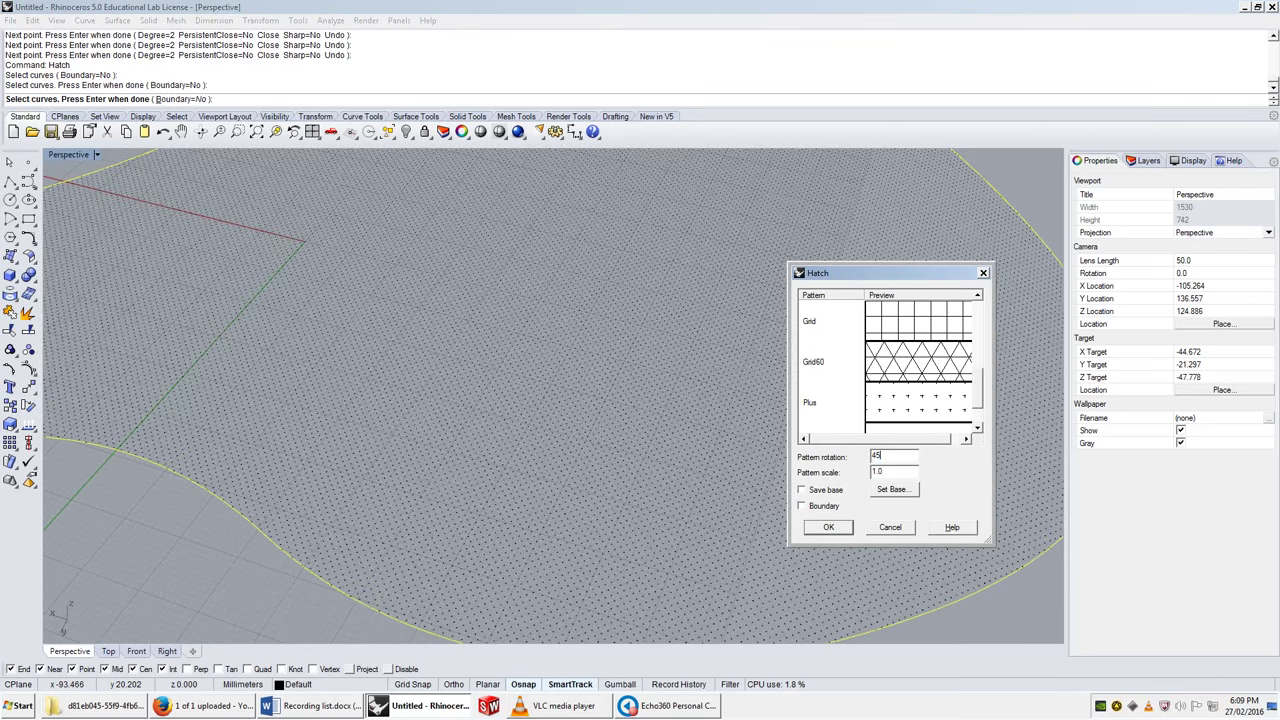
scroll(544, 416, "up", 5)
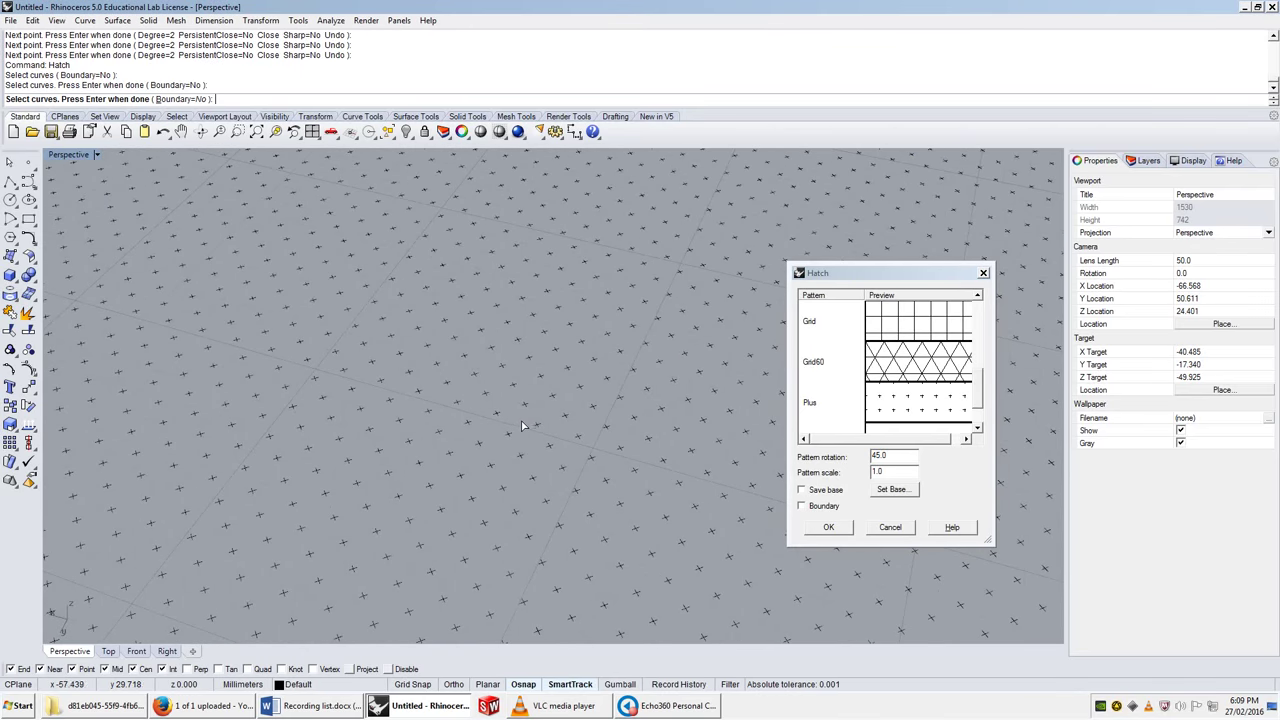
Set the pattern rotation to 0 and create the Plus hatch inside the curve.
double_click(893, 456)
type("1")
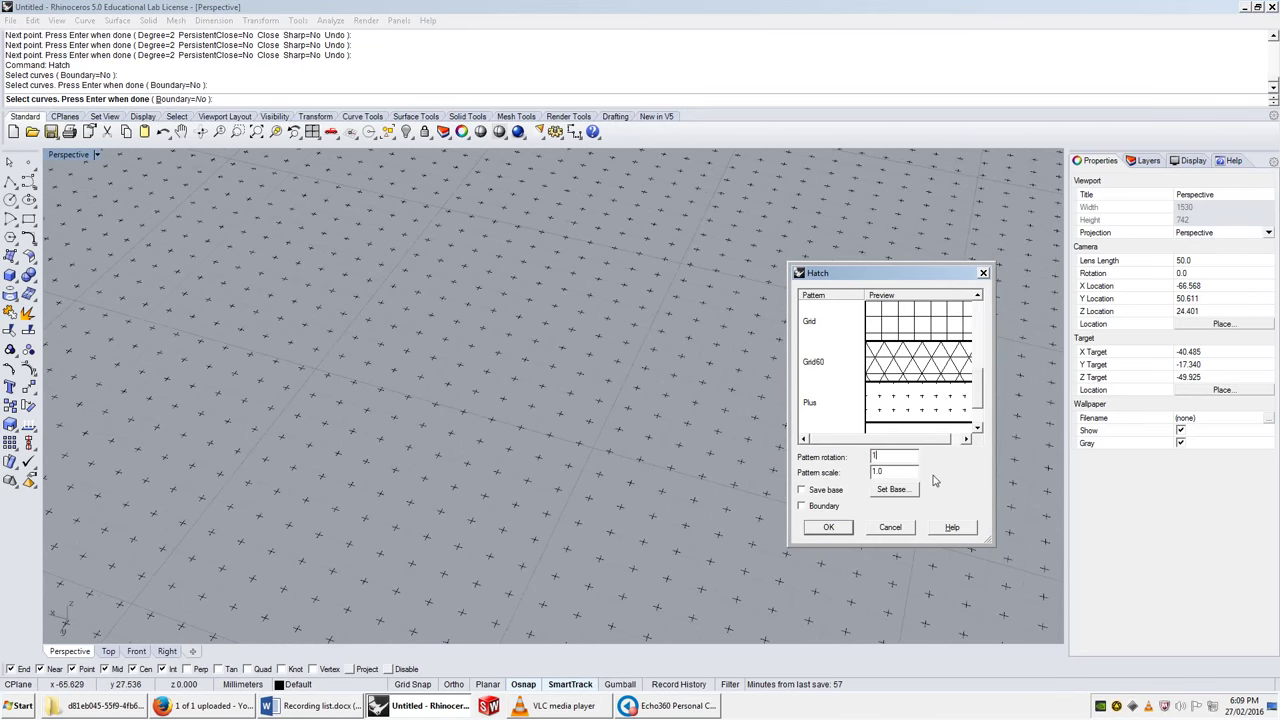
key("BackSpace")
type("0")
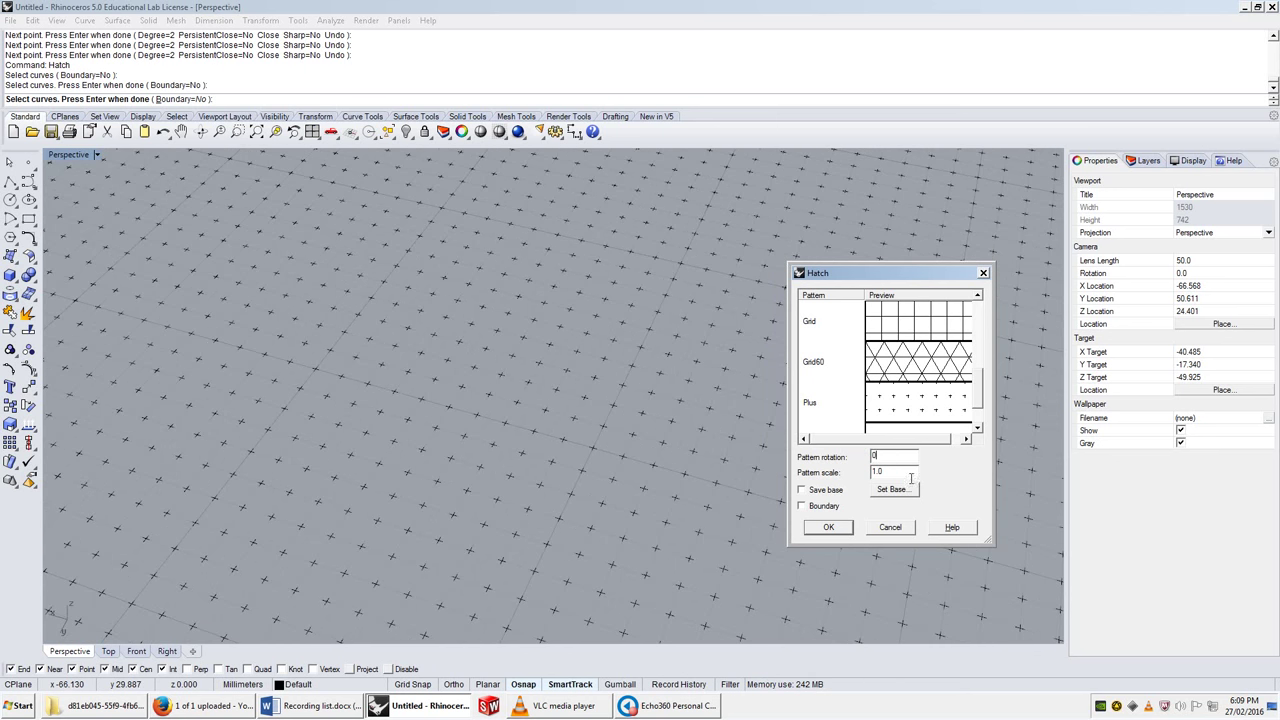
mouse_move(979, 389)
left_mouse_down()
mouse_move(980, 330)
mouse_move(978, 423)
mouse_move(977, 320)
mouse_move(977, 342)
left_mouse_up()
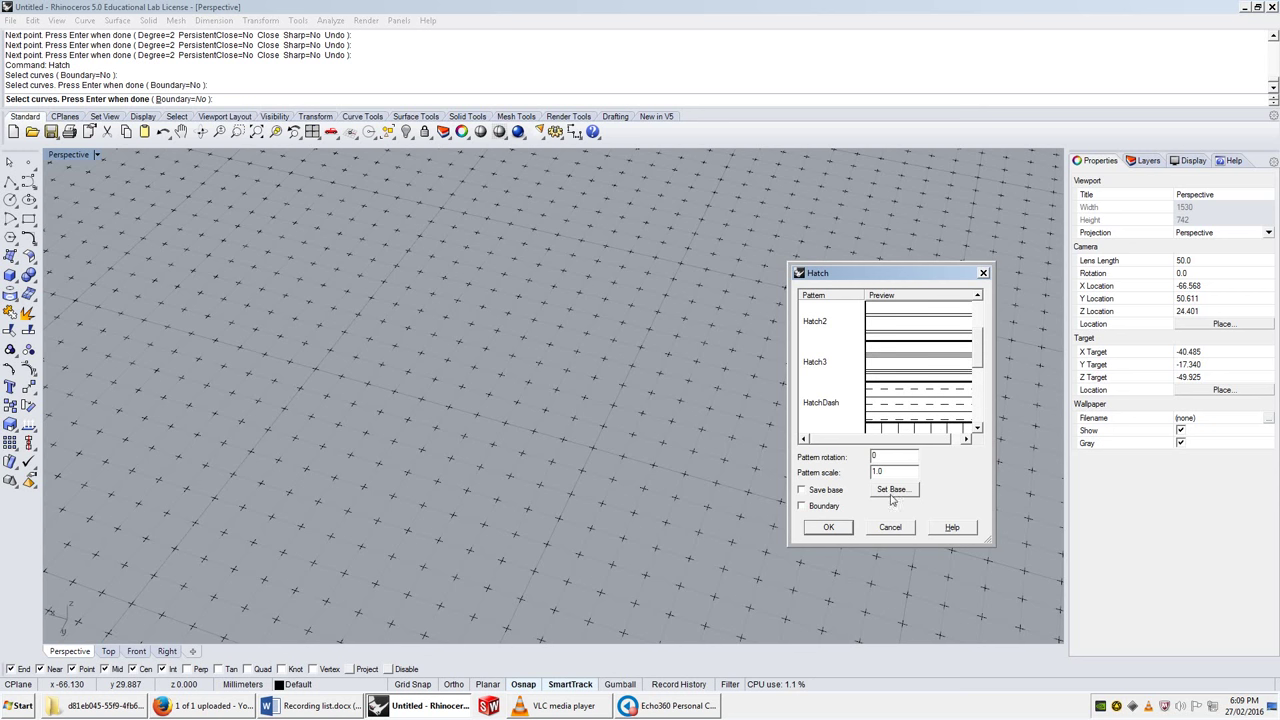
left_click(829, 527)
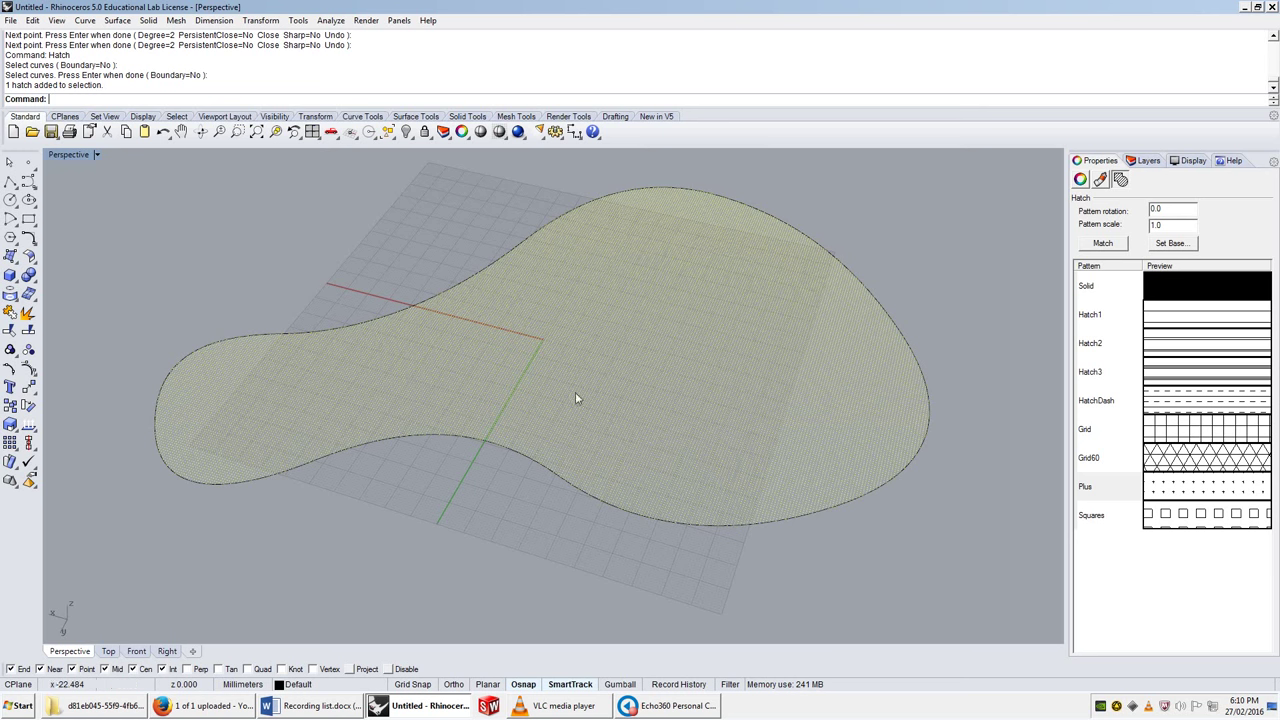
Change the finished hatch's pattern to Solid and switch it back to Plus.
left_click(1186, 284)
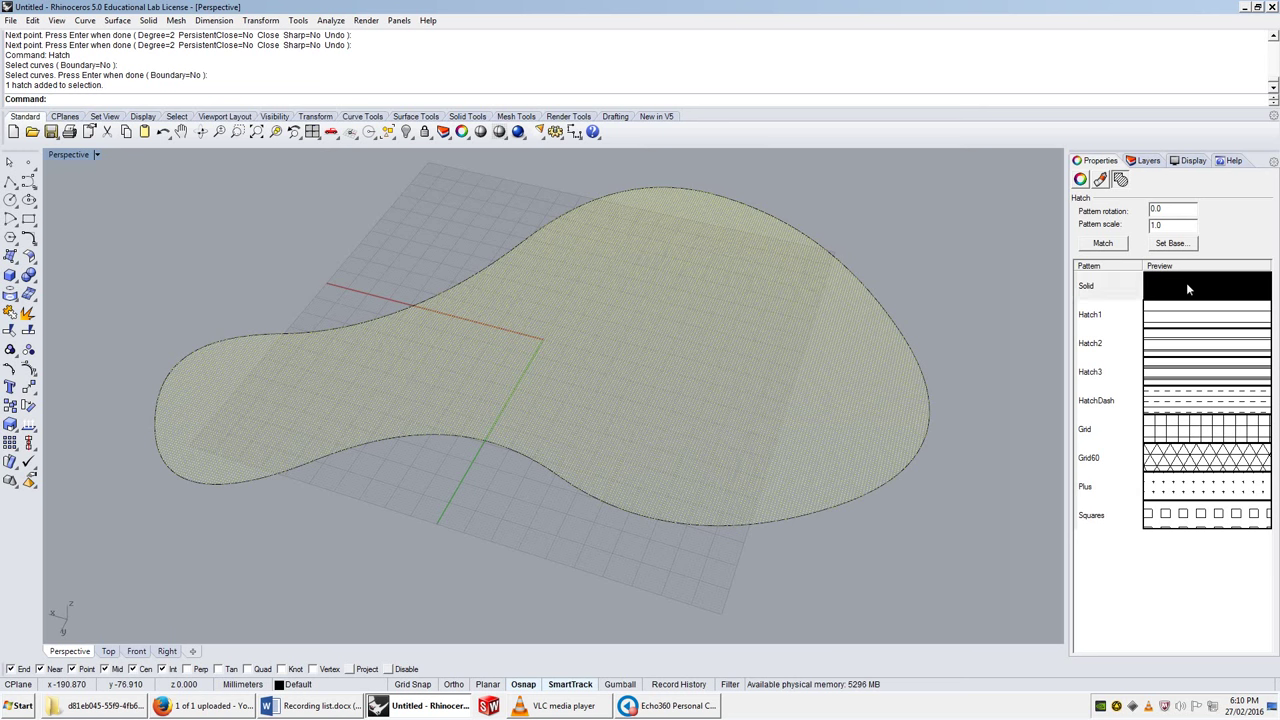
left_click(926, 512)
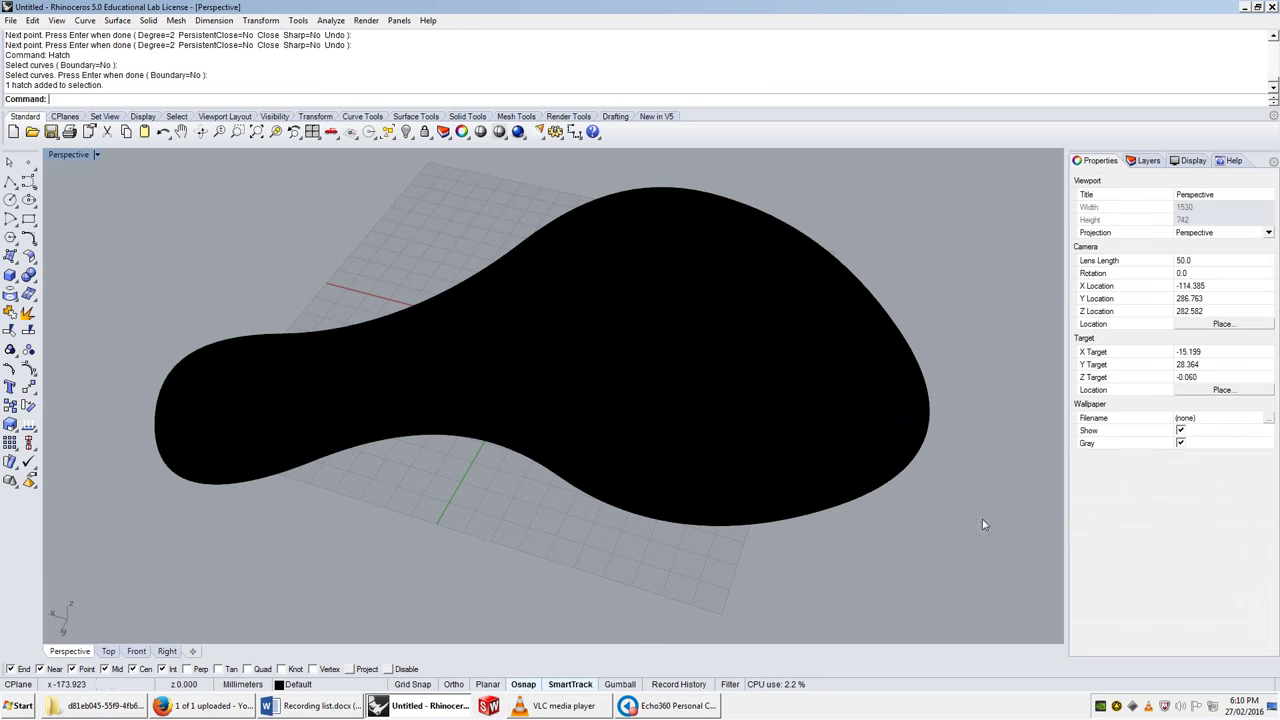
left_click(749, 389)
left_click(1196, 487)
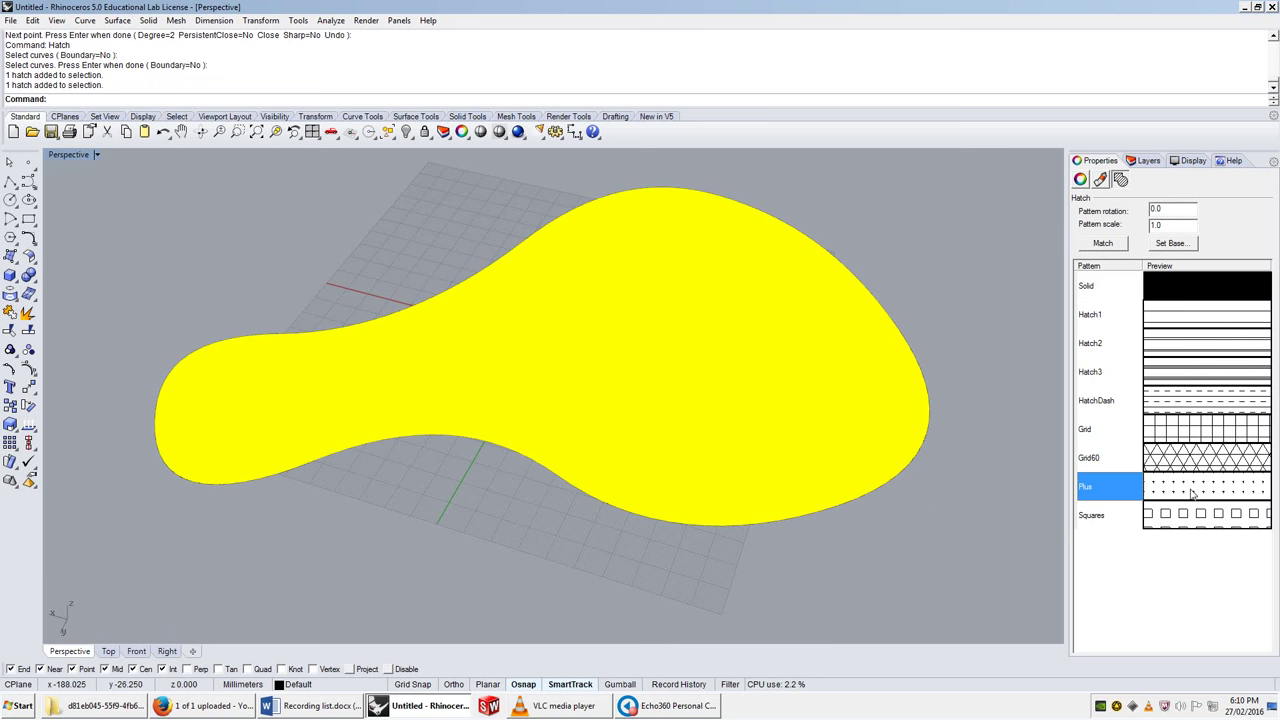
left_click(1035, 523)
Change the finished hatch's pattern to Hatch3 and check its lines up close.
left_click(675, 370)
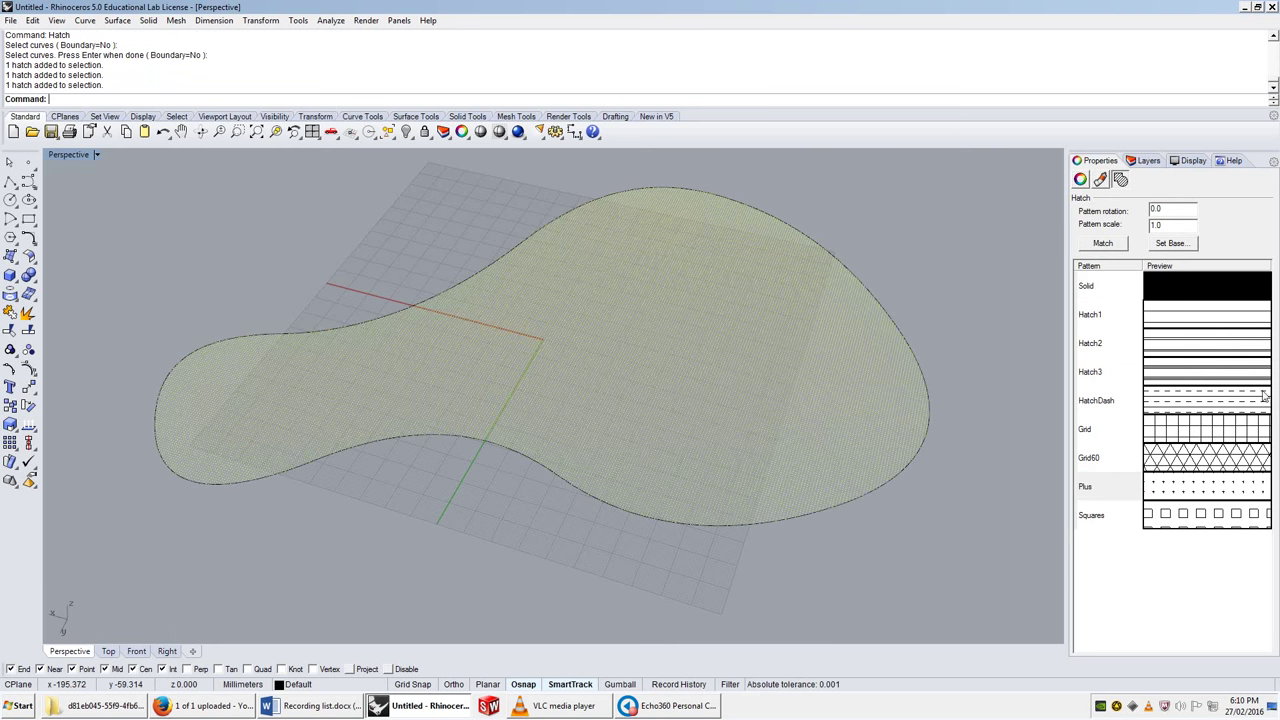
left_click(1195, 378)
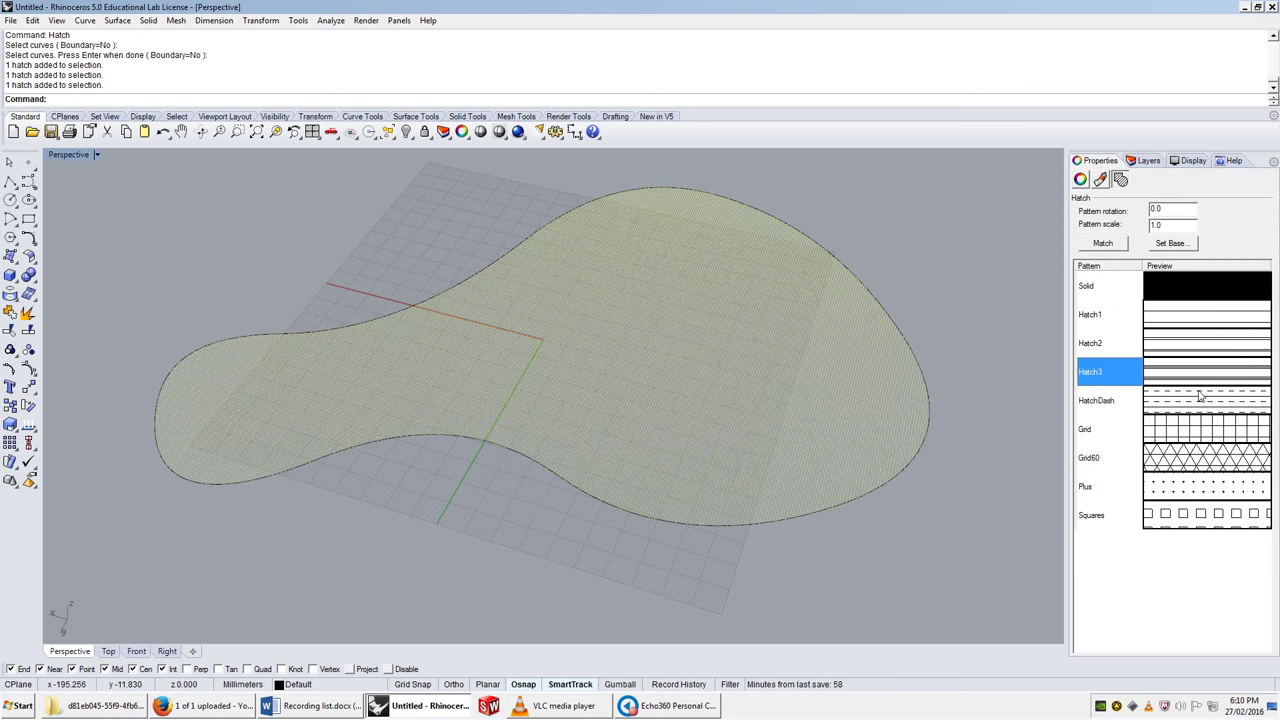
left_click(802, 537)
scroll(675, 425, "up", 4)
scroll(675, 431, "up", 5)
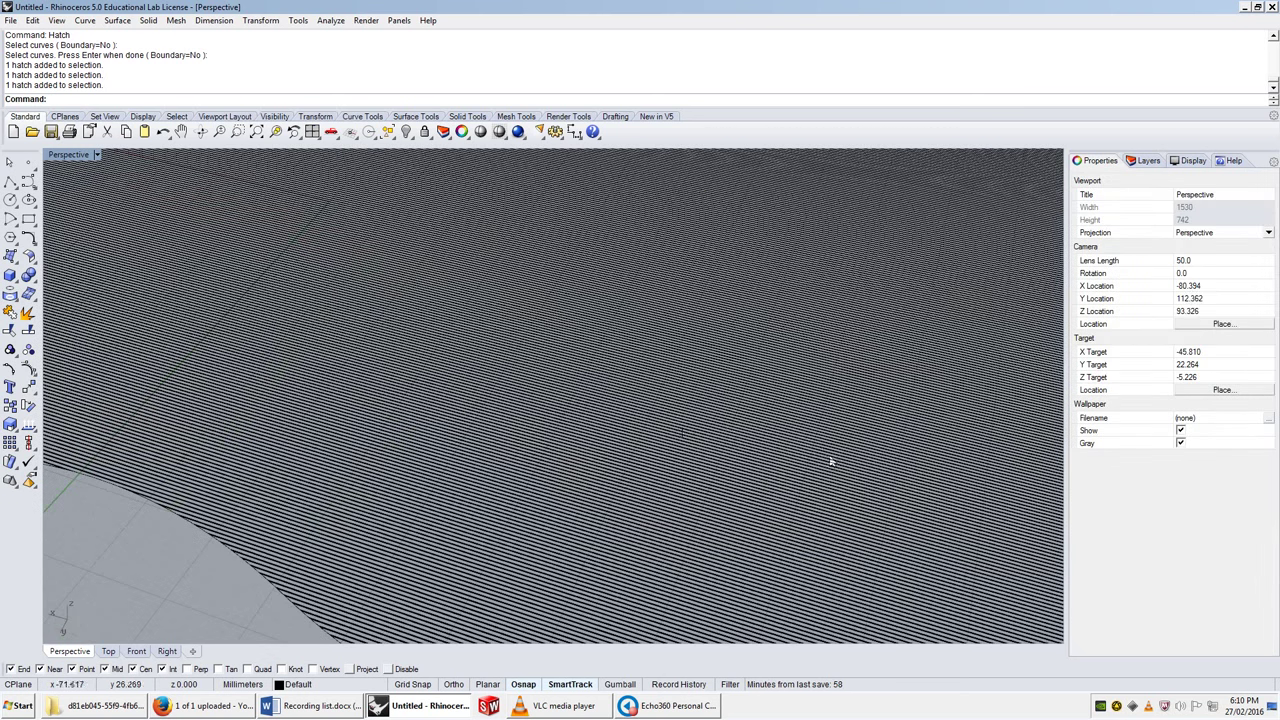
scroll(516, 366, "down", 8)
Set the Hatch3 hatch's pattern scale to 10 and check the line spacing from several angles.
left_click(617, 337)
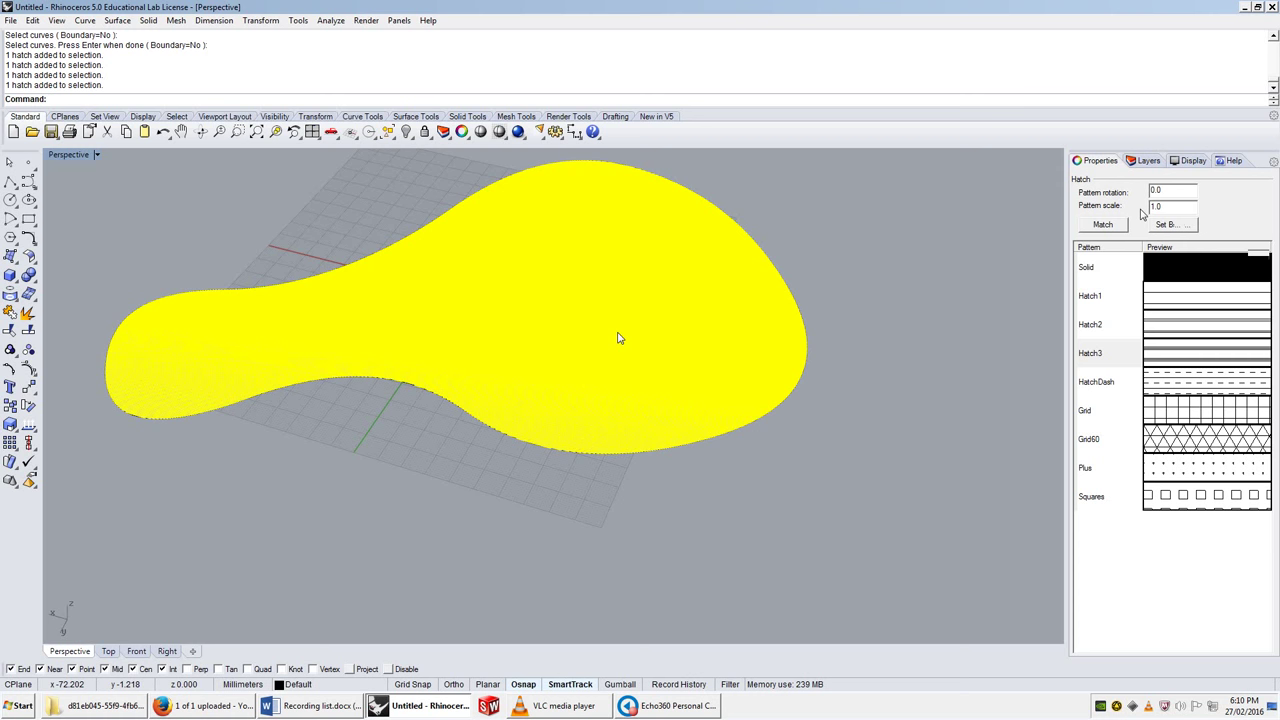
type("10.")
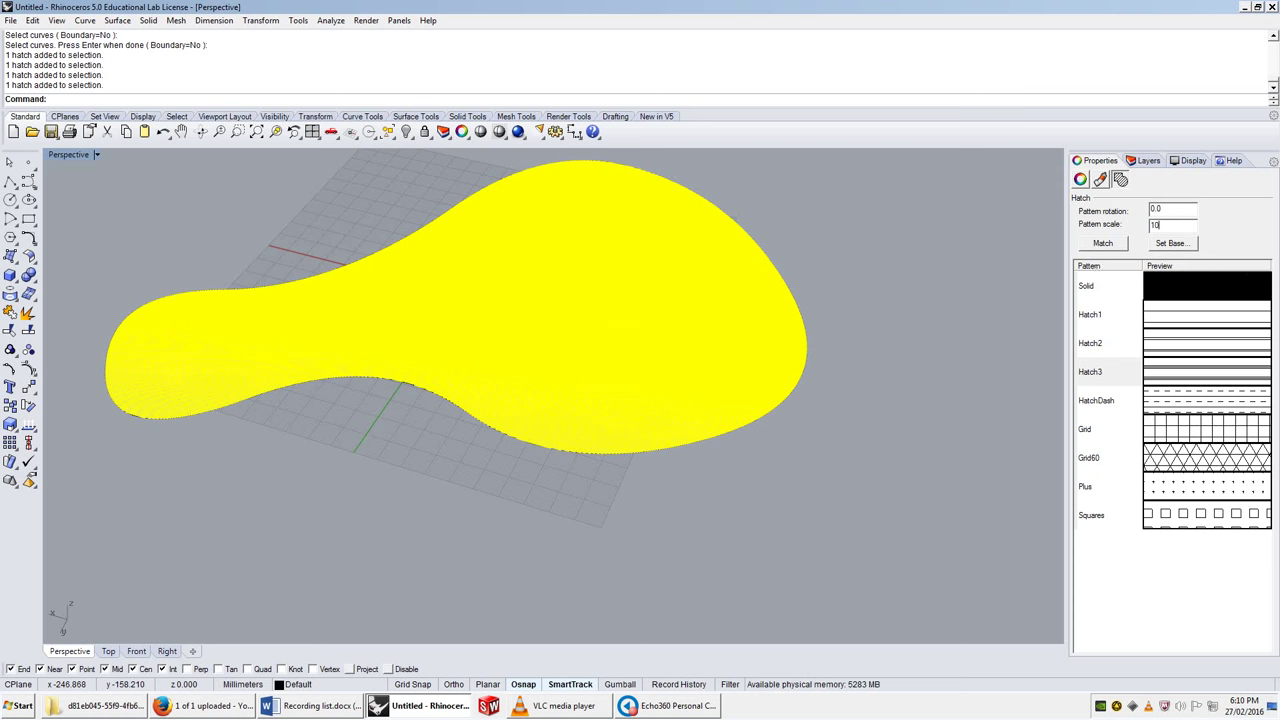
key("Return")
left_click(876, 410)
scroll(364, 346, "up", 4)
right_click_drag(364, 346, 483, 366)
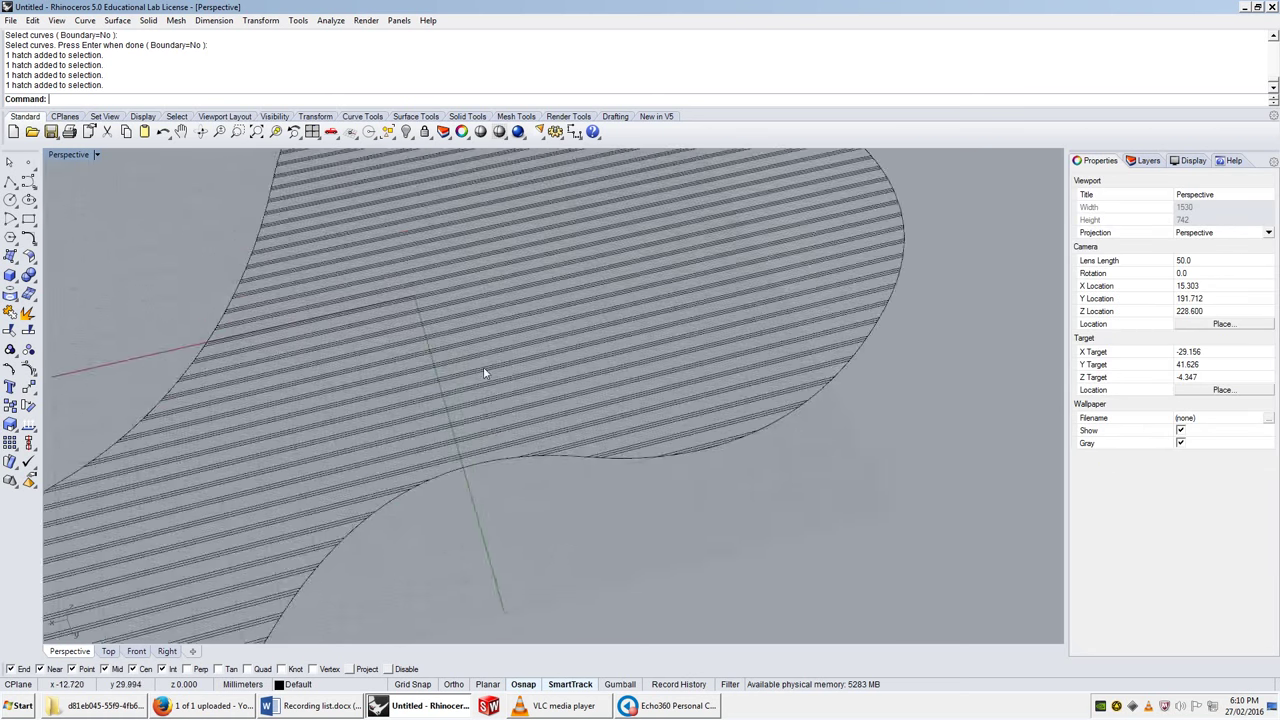
scroll(499, 393, "down", 9)
right_click_drag(536, 439, 543, 351)
scroll(543, 351, "up", 5)
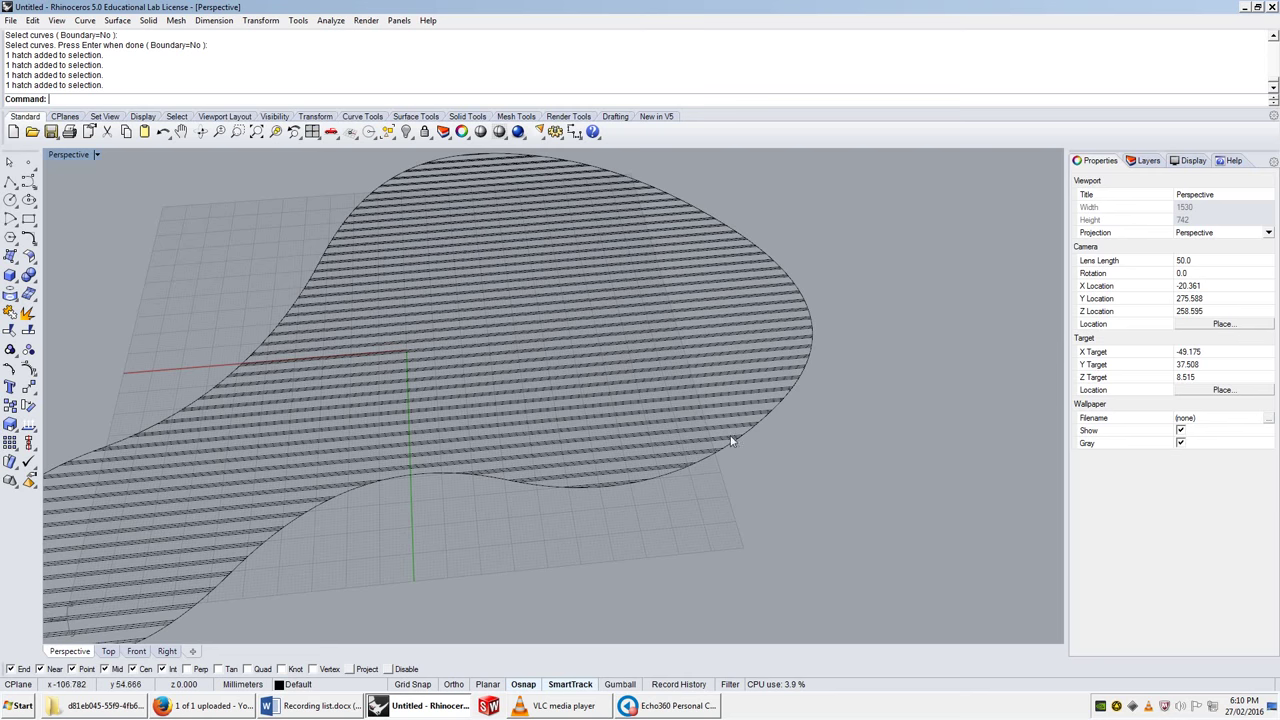
scroll(765, 417, "down", 5)
right_click_drag(765, 417, 729, 443)
Explode the Hatch3 hatch into separate curves.
left_click(677, 403)
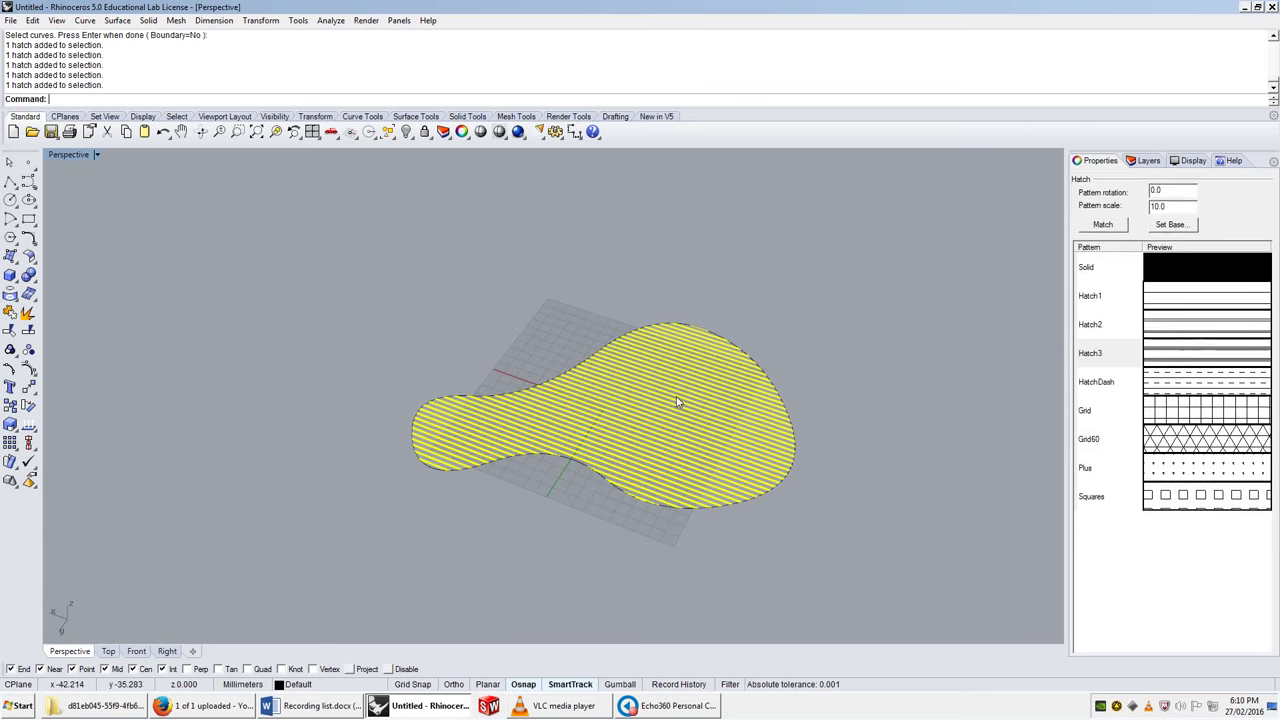
type("e")
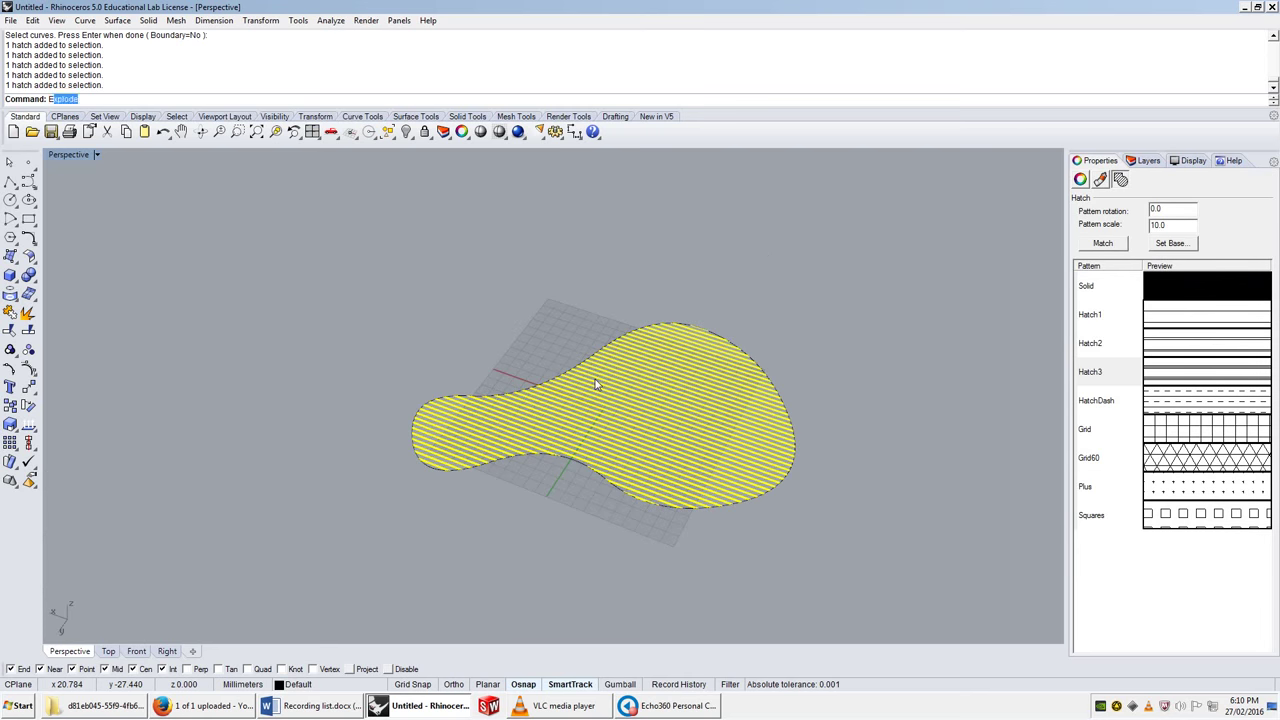
type("xp")
key("Return")
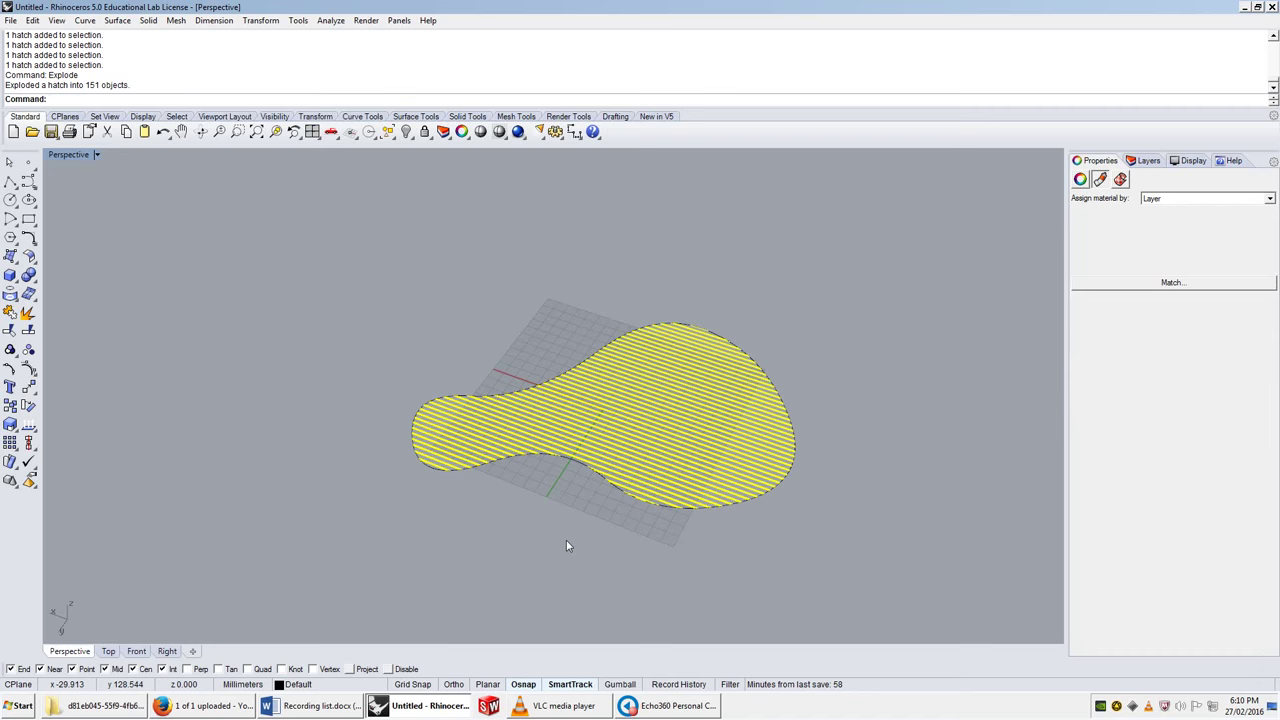
Select individual lines of the exploded hatch to inspect them, and undo the explode.
left_click(566, 545)
scroll(644, 504, "up", 8)
left_click(640, 477)
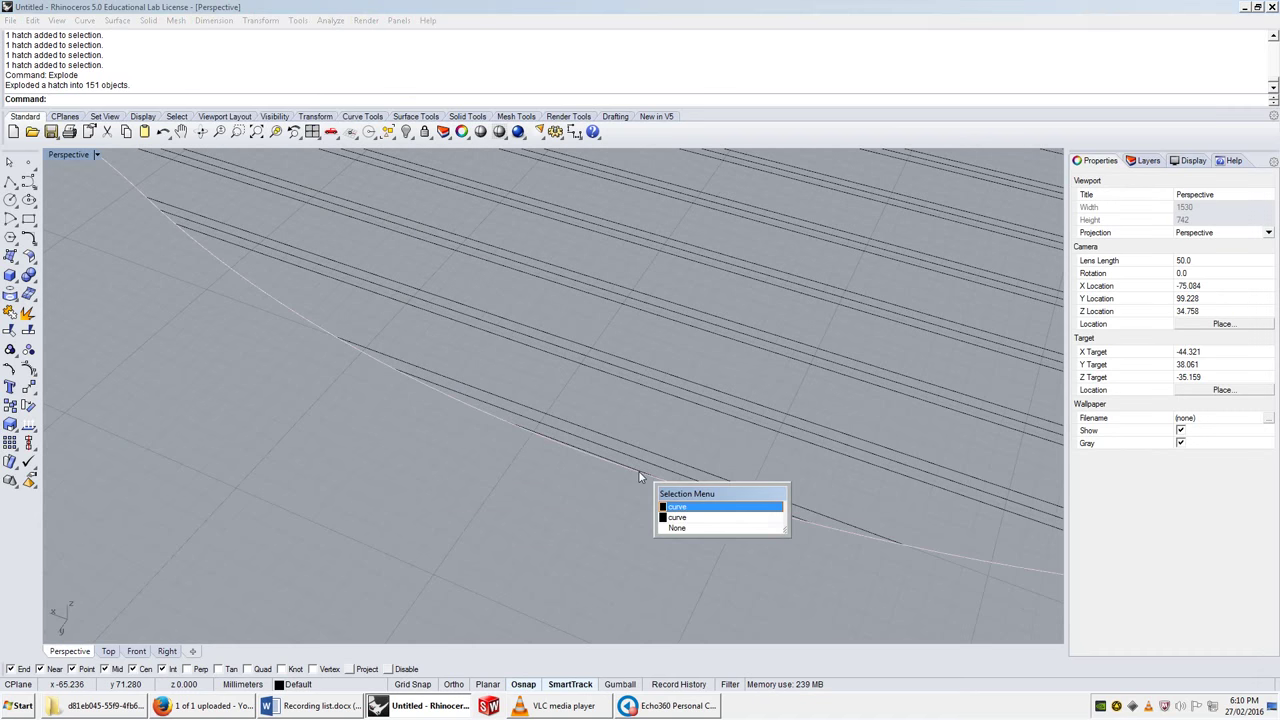
left_click(612, 457)
left_click(627, 434)
left_click(676, 400)
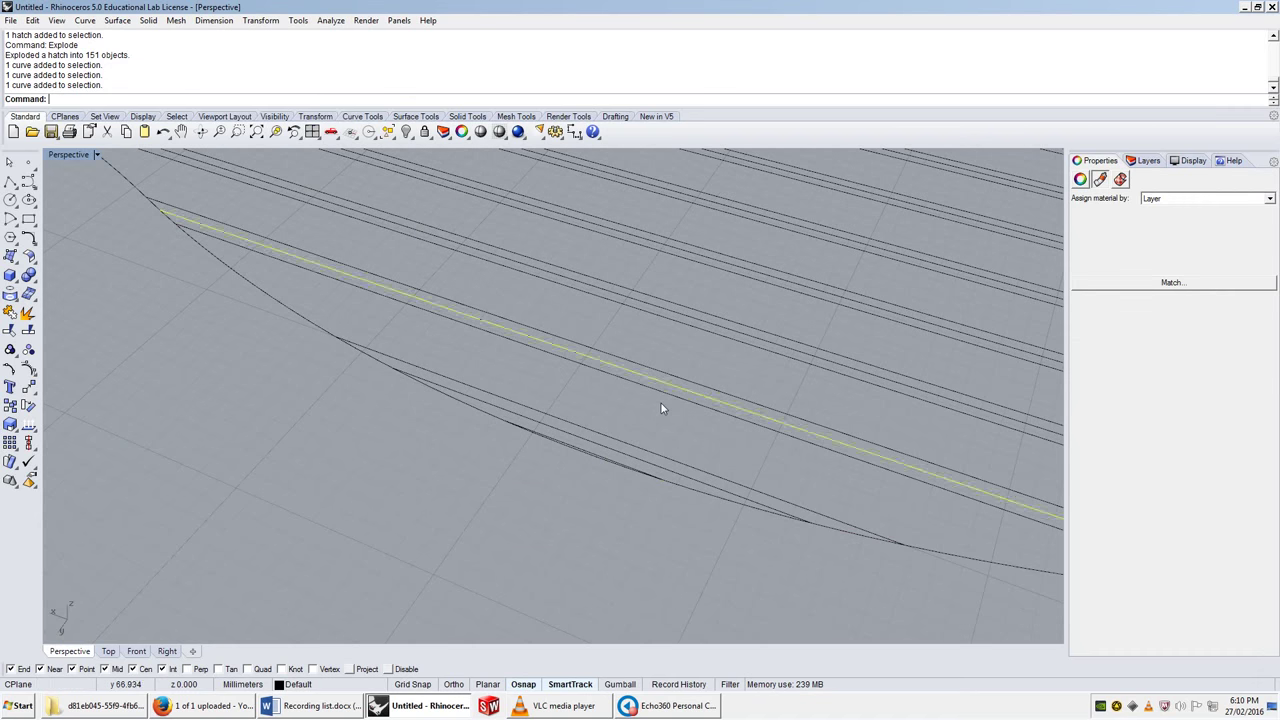
left_click(665, 415)
scroll(687, 460, "down", 8)
scroll(687, 461, "down", 6)
key("ctrl+z")
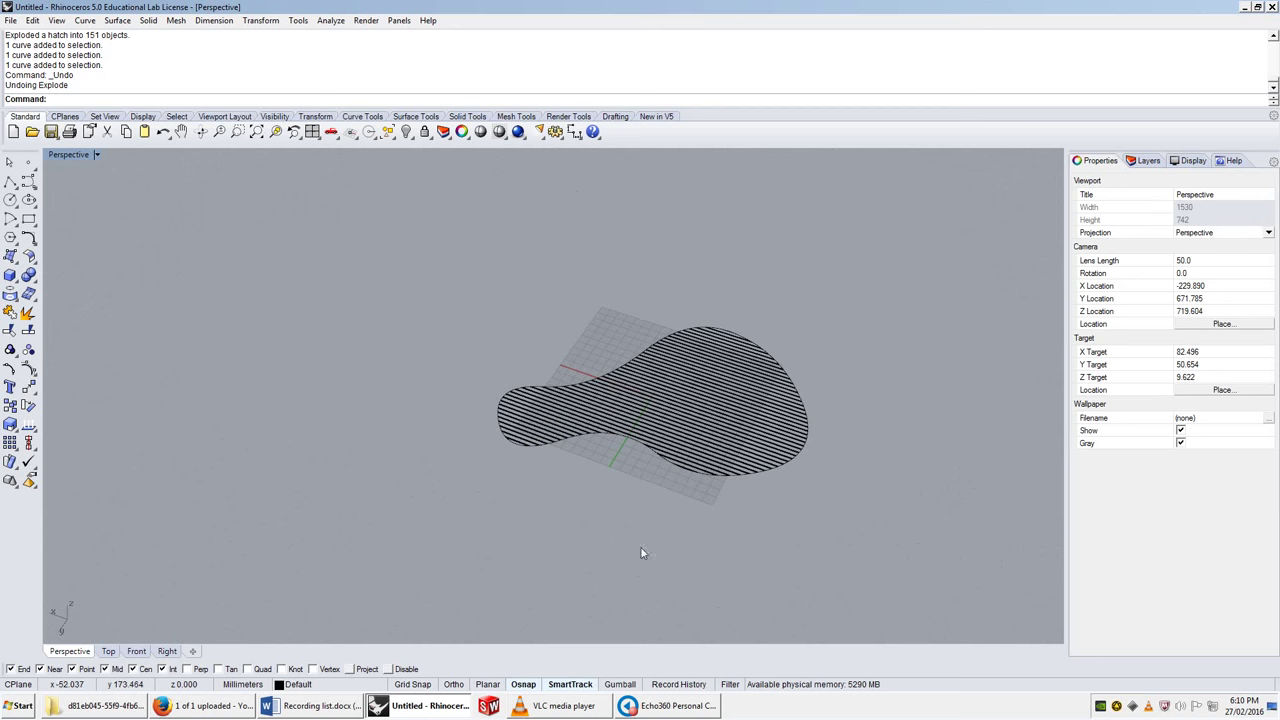
Draw a second closed degree-2 curve through seven control points behind the hatched shape, leaving a gap between them.
left_click(680, 445)
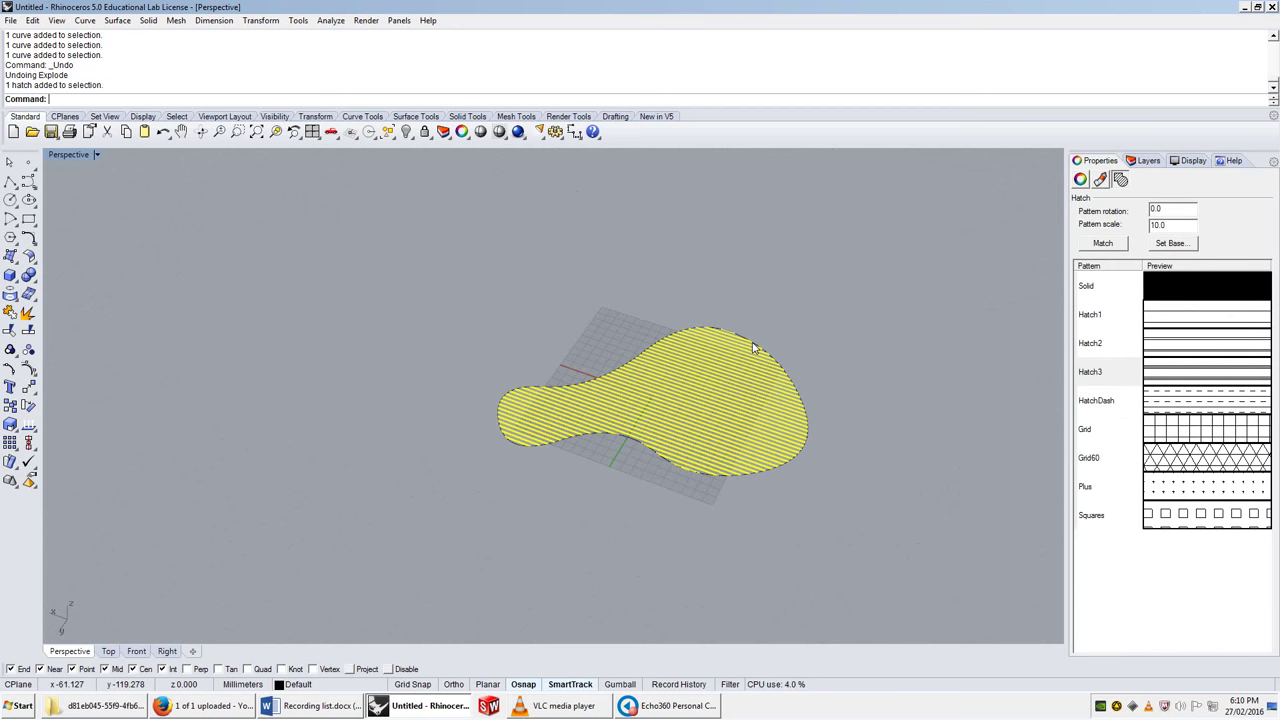
key("Return")
left_click(539, 232)
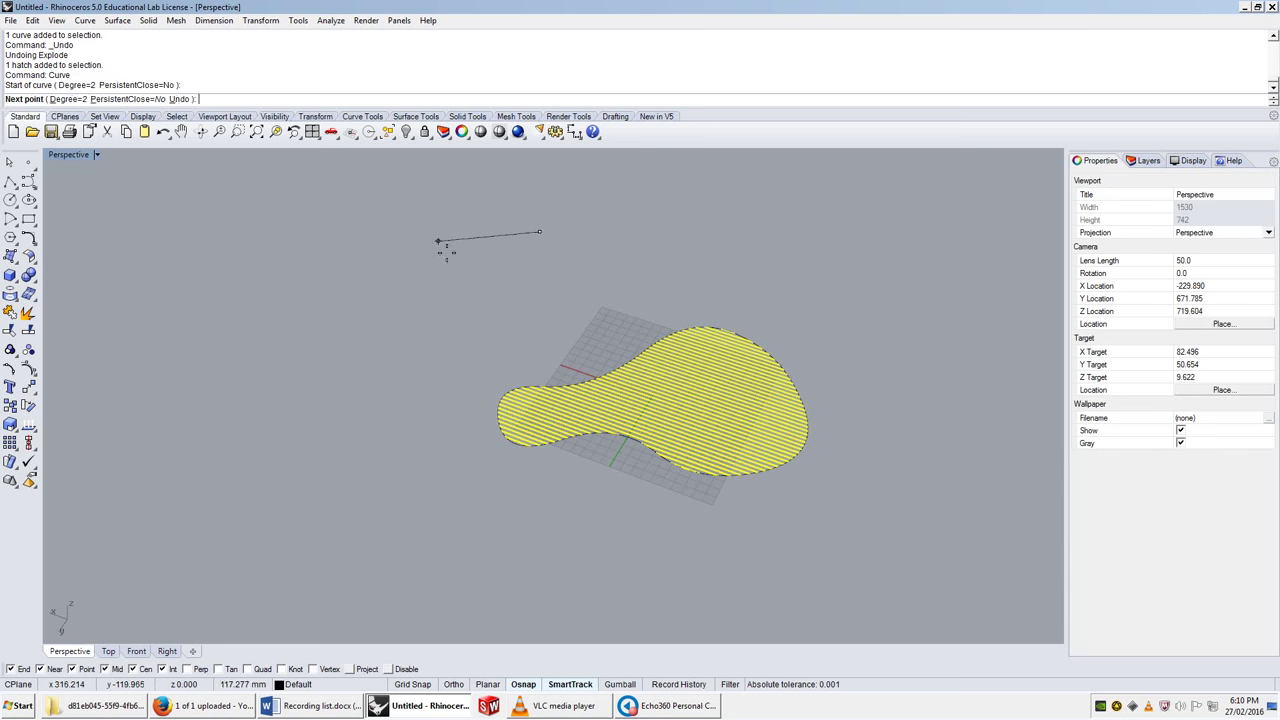
left_click(430, 244)
left_click(401, 344)
left_click(524, 356)
left_click(564, 304)
left_click(614, 301)
left_click(668, 263)
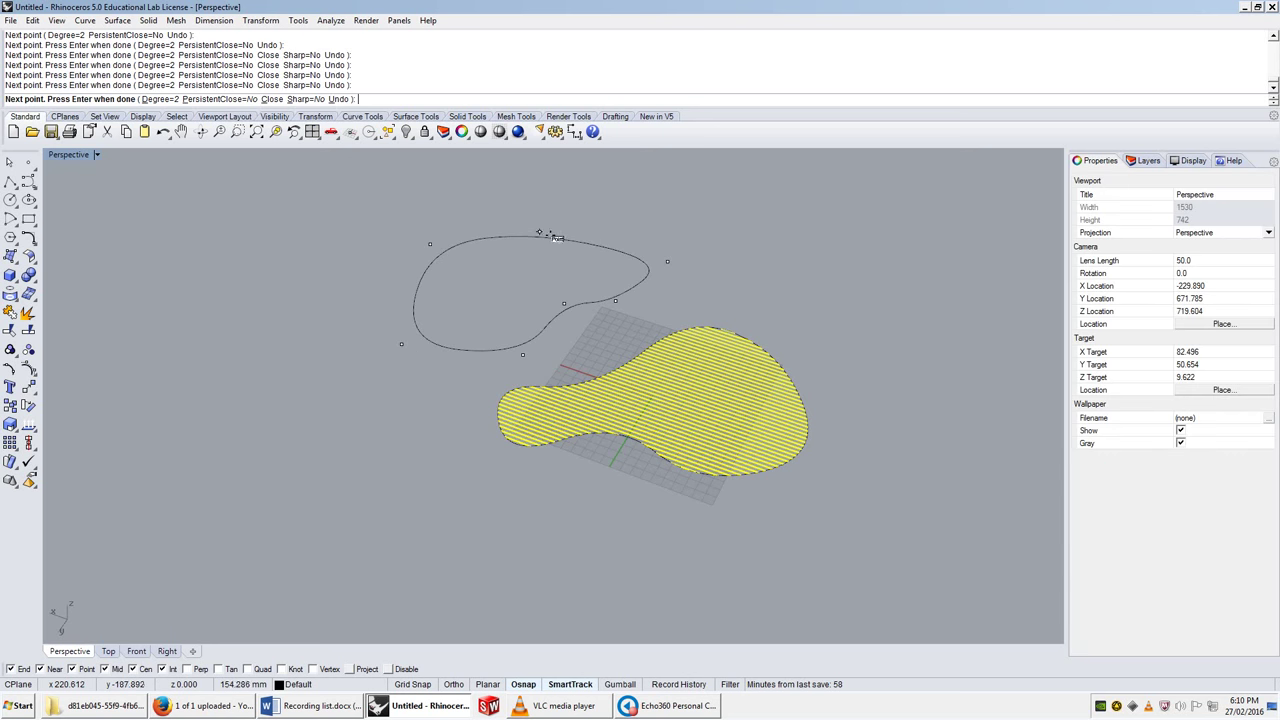
left_click(540, 232)
Hatch the second closed curve with the Grid60 pattern at rotation 0 and scale 1.
left_click(573, 238)
type("Hatch")
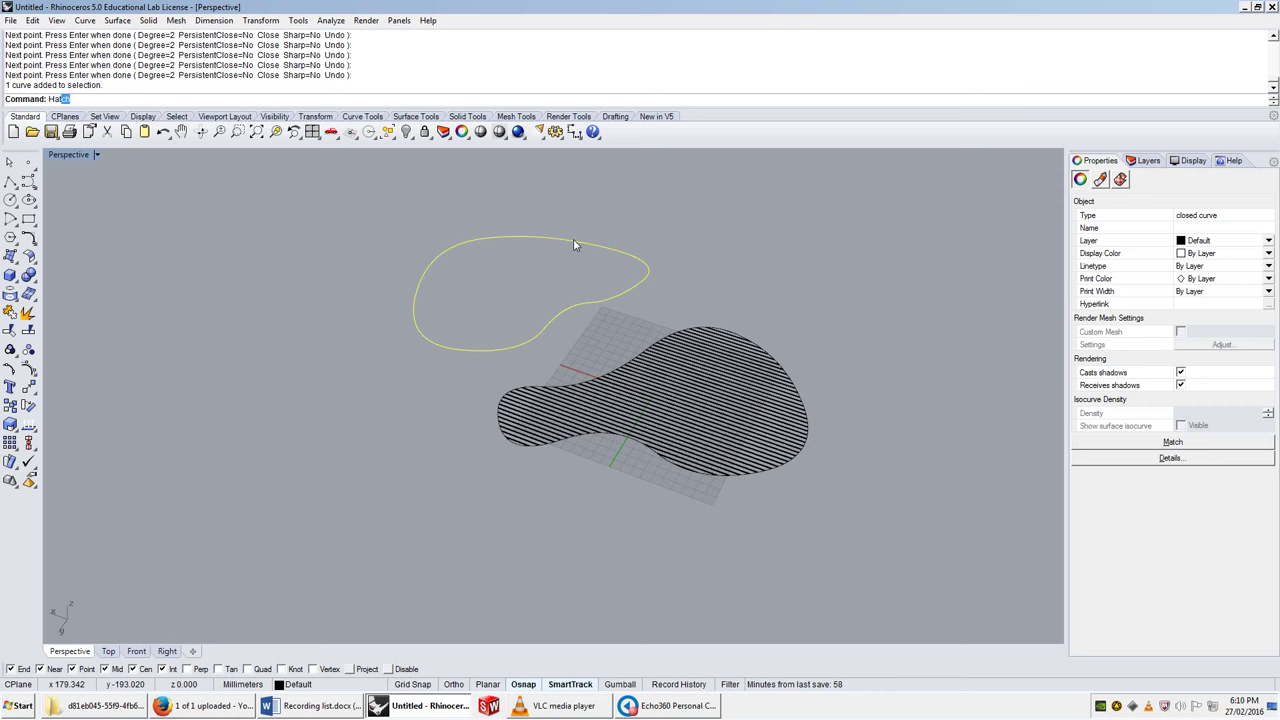
key("Return")
left_click(830, 361)
left_click(828, 527)
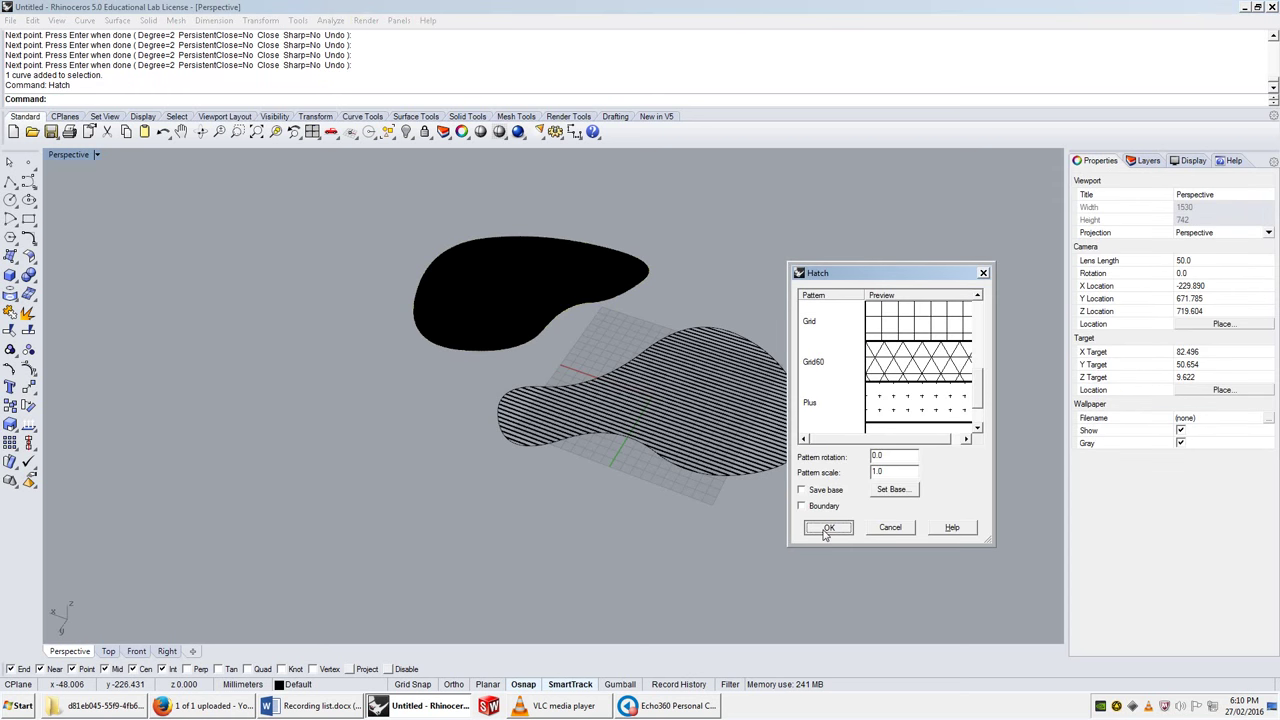
scroll(540, 303, "up", 12)
scroll(911, 546, "down", 5)
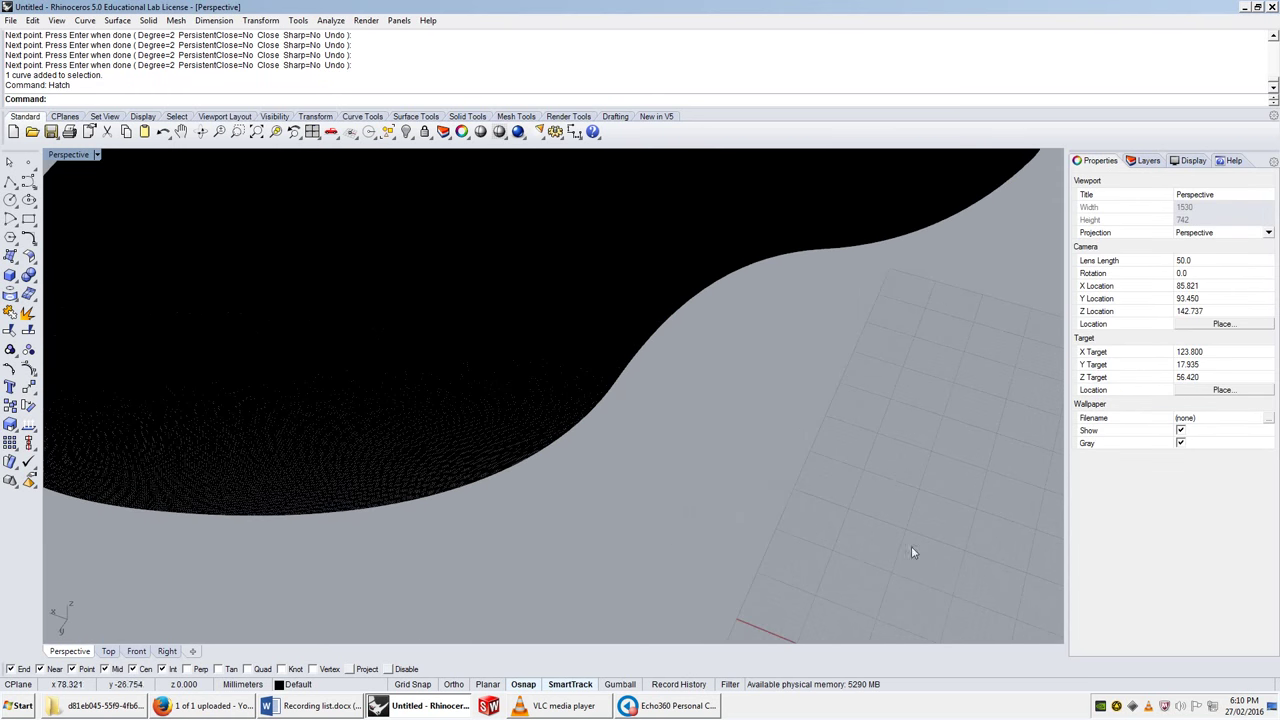
Match the Grid60 hatch's properties to the first shape's Hatch3 hatch.
left_click(601, 316)
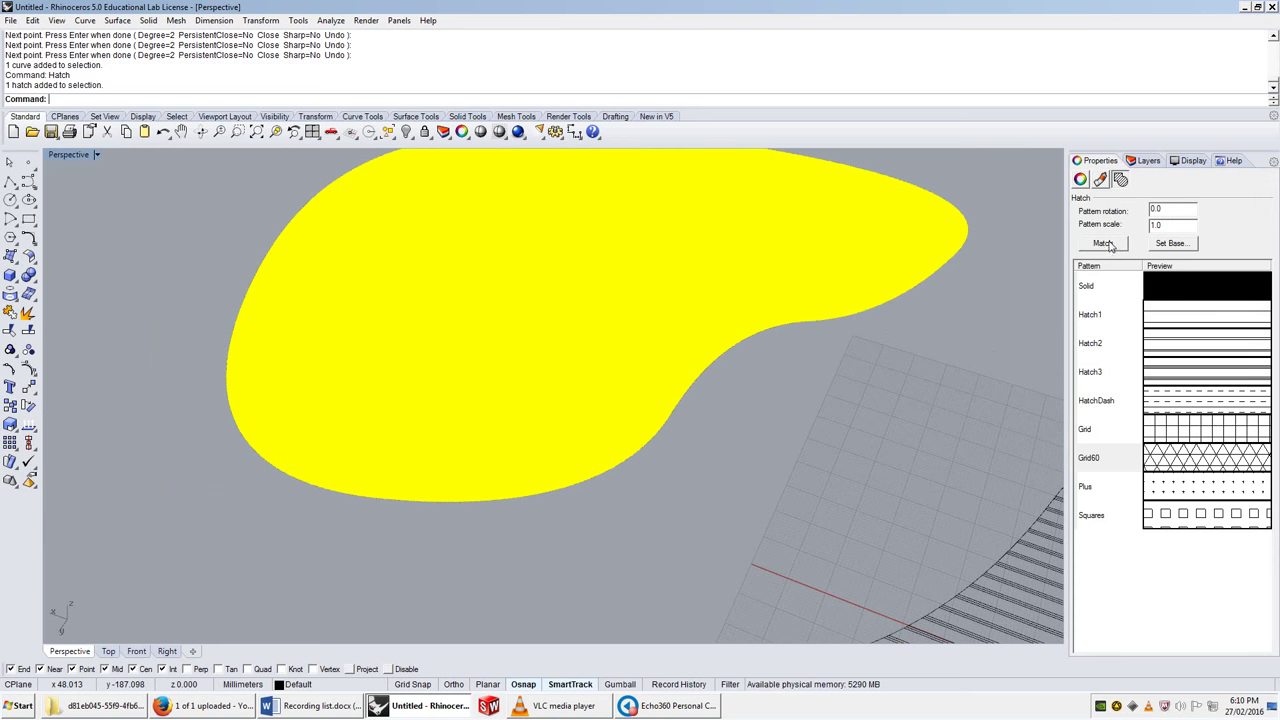
left_click(1106, 245)
scroll(765, 260, "down", 3)
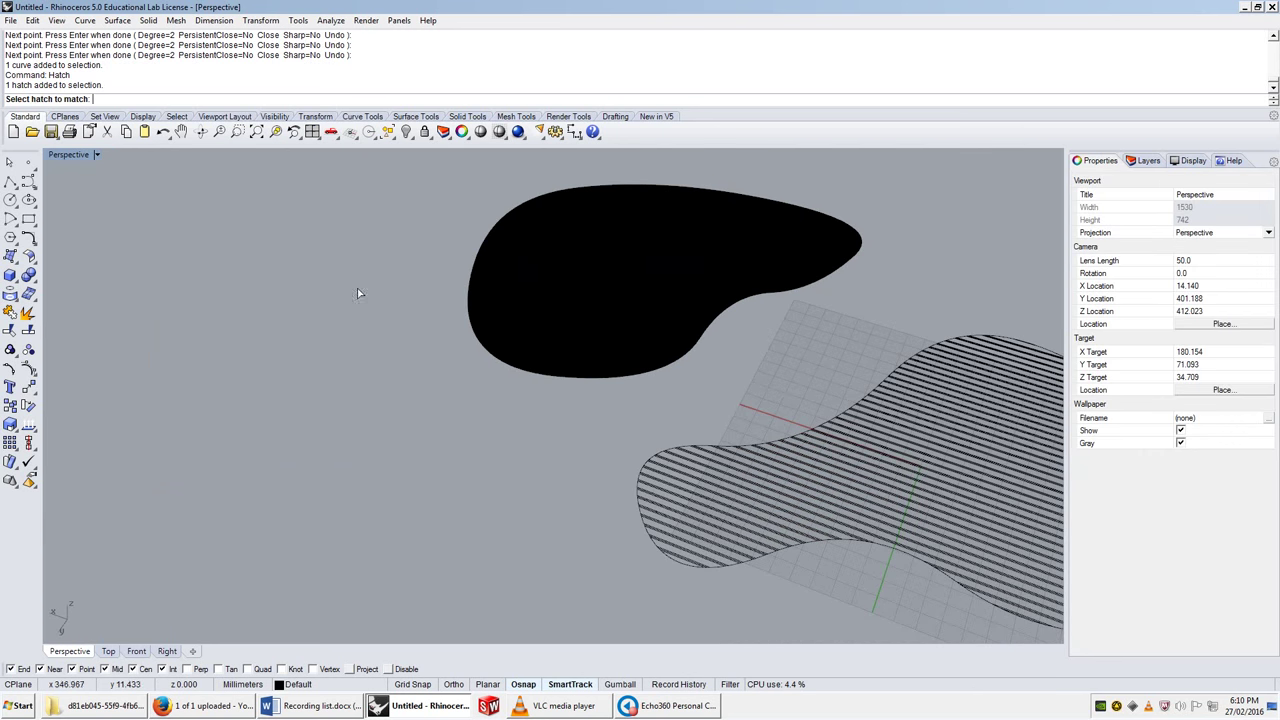
left_click(852, 455)
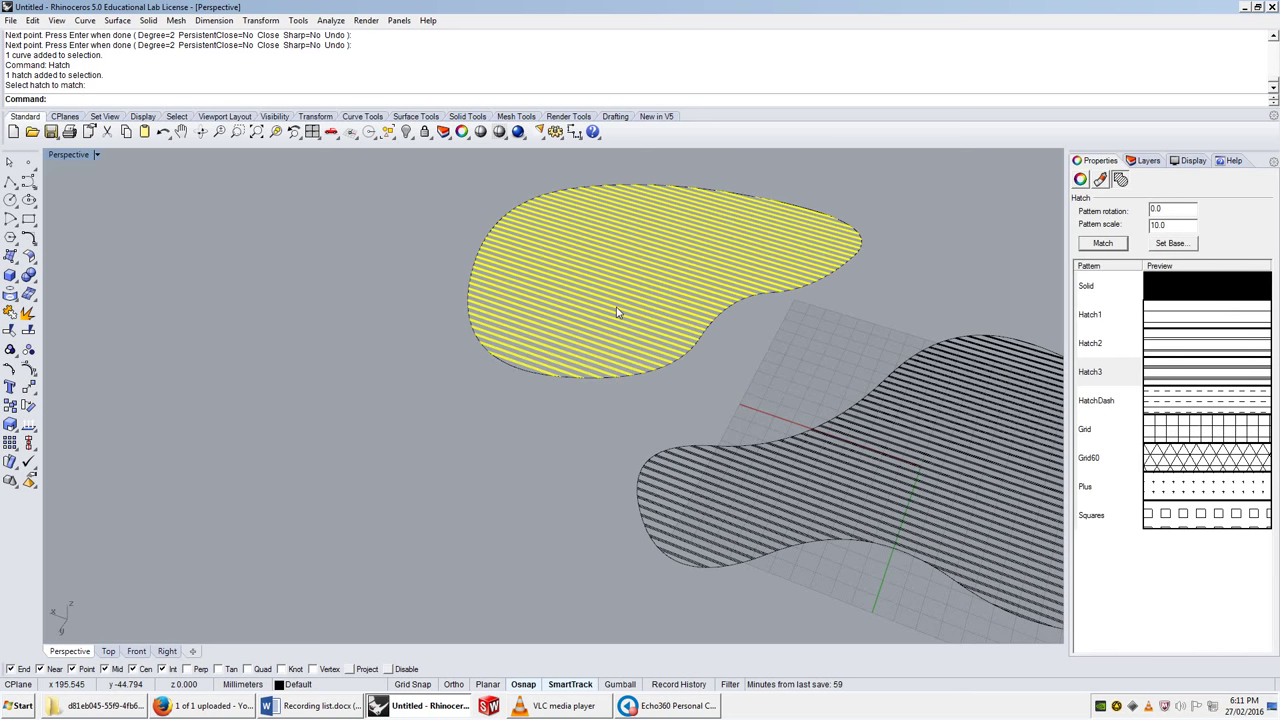
Set the first shape's hatch pattern rotation to 45.
left_click(885, 482)
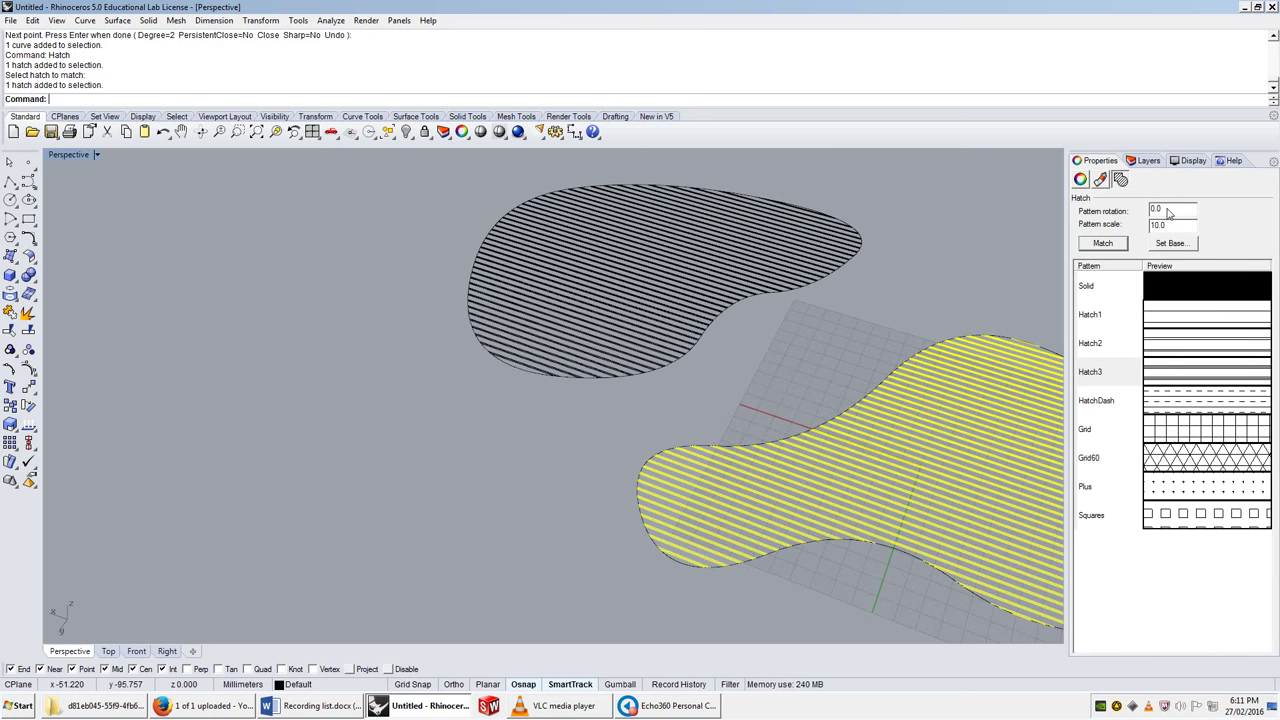
left_click_drag(1172, 210, 1127, 210)
key("Return")
left_click(960, 293)
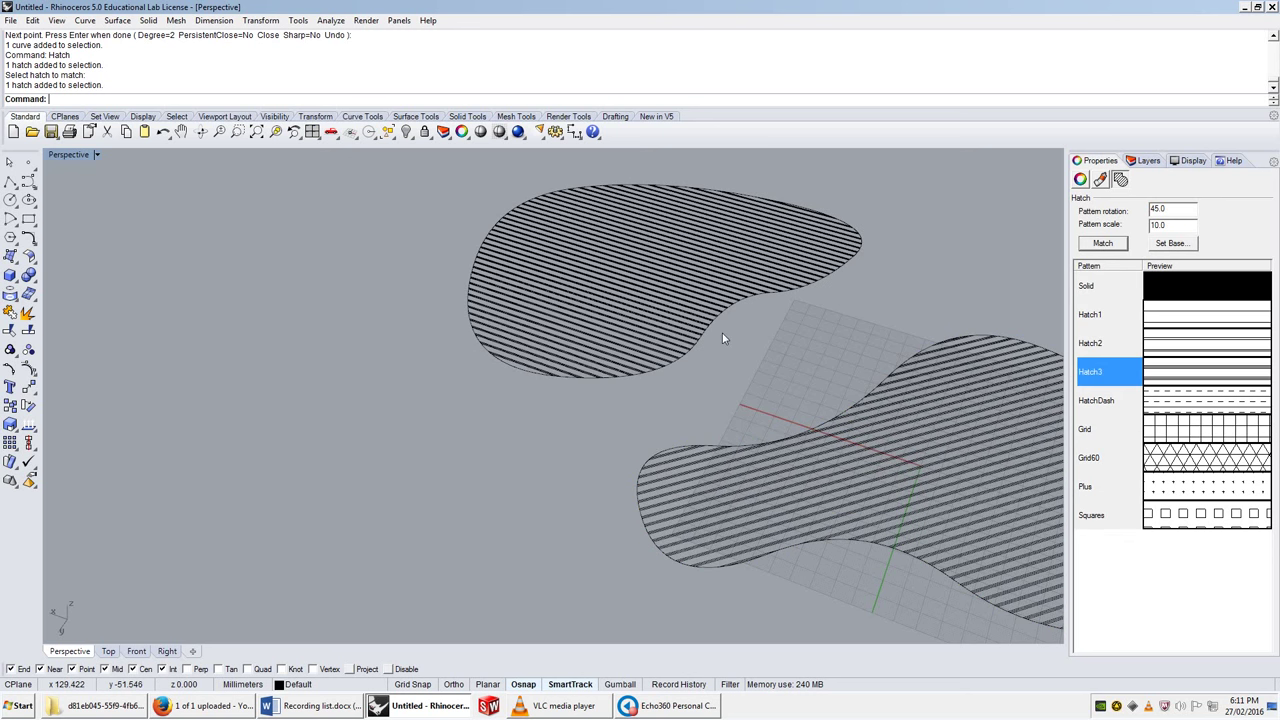
Match the second shape's hatch to the rotated hatch of the first shape.
left_click(760, 260)
left_click(1102, 243)
left_click(920, 434)
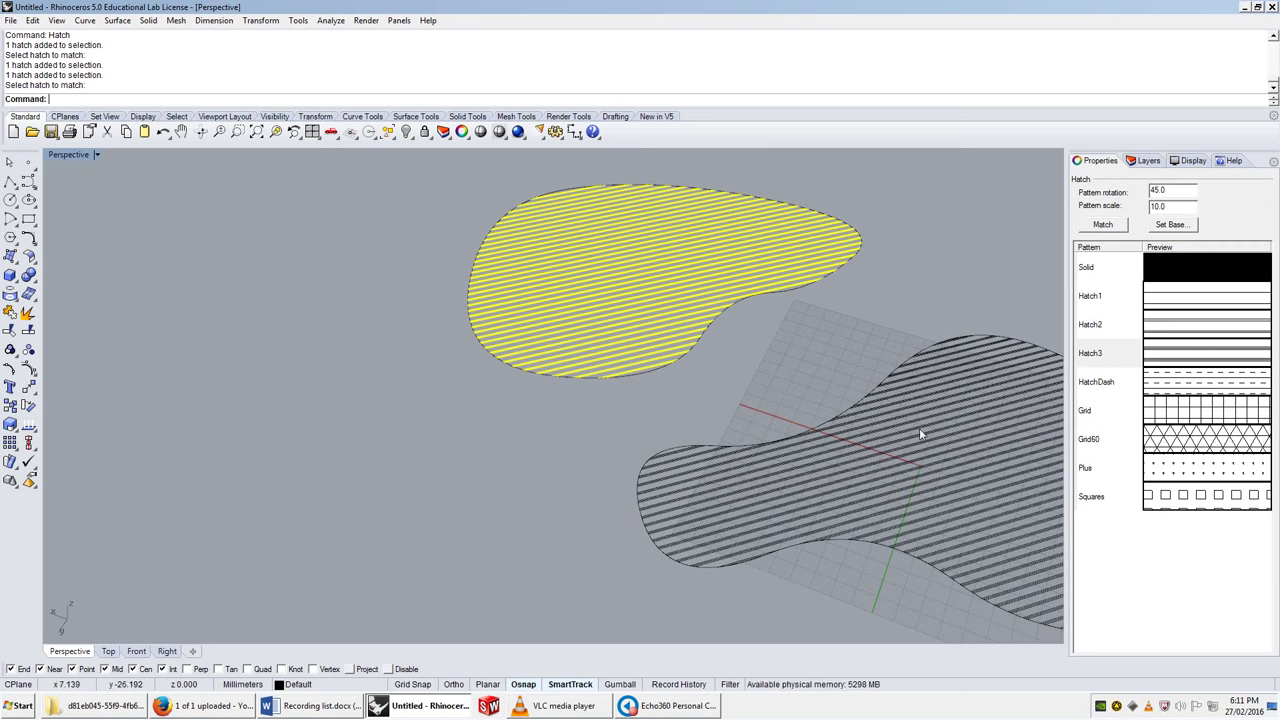
left_click(940, 291)
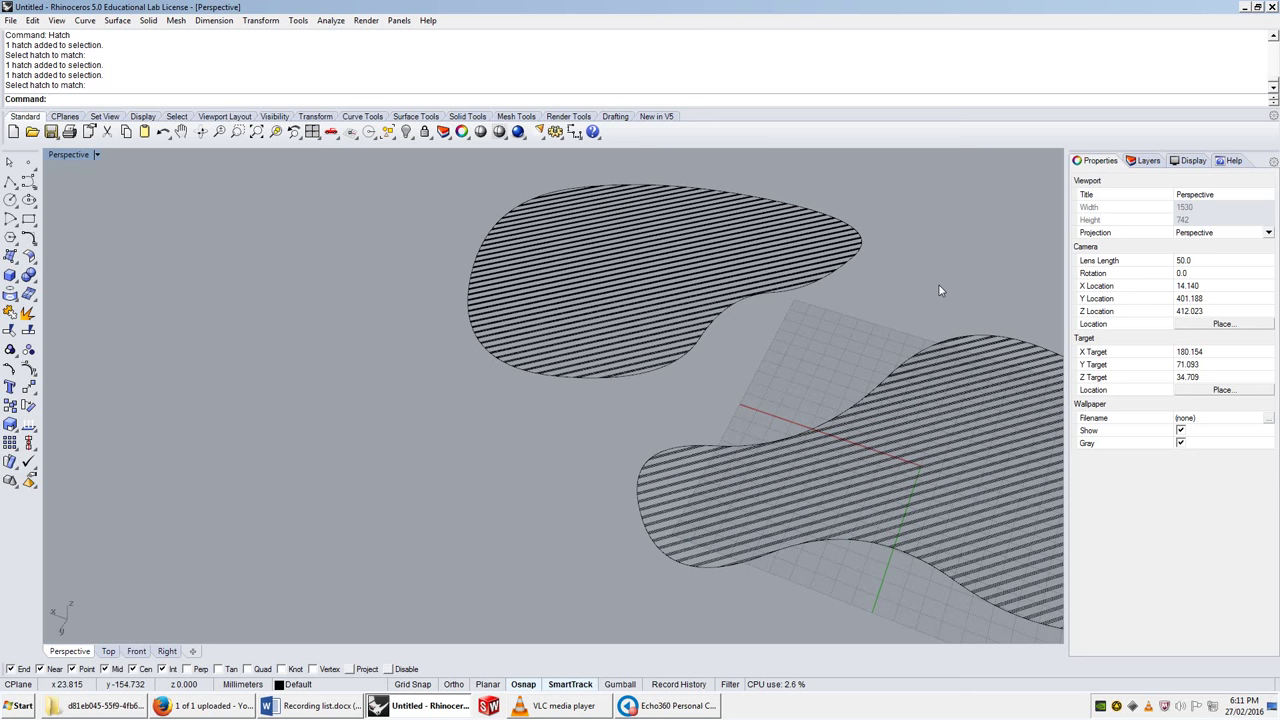
left_click(697, 286)
left_click(971, 471)
left_click(659, 265)
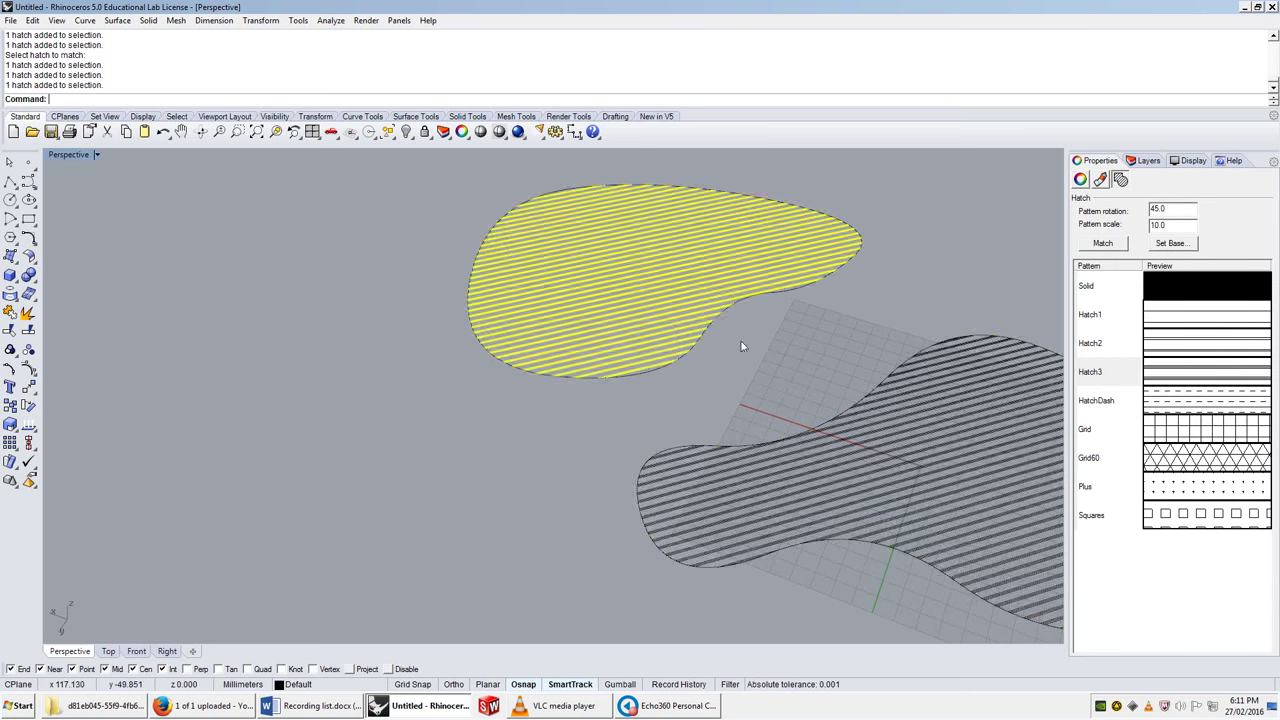
left_click(860, 424)
Draw a third closed degree-2 curve with five control points in the empty area in front of the two hatched shapes.
type("Curv")
key("Return")
scroll(680, 406, "down", 12)
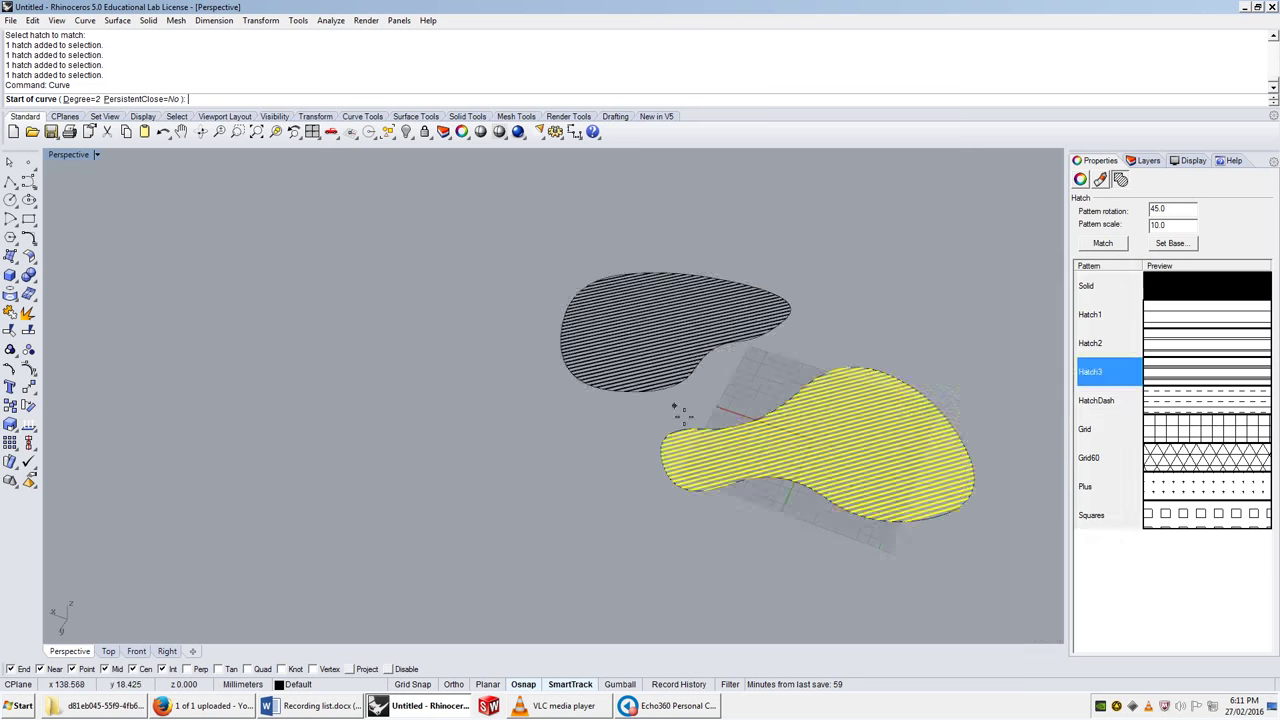
left_click(547, 467)
left_click(677, 470)
left_click(722, 545)
left_click(613, 559)
left_click(520, 535)
left_click(520, 527)
left_click(547, 467)
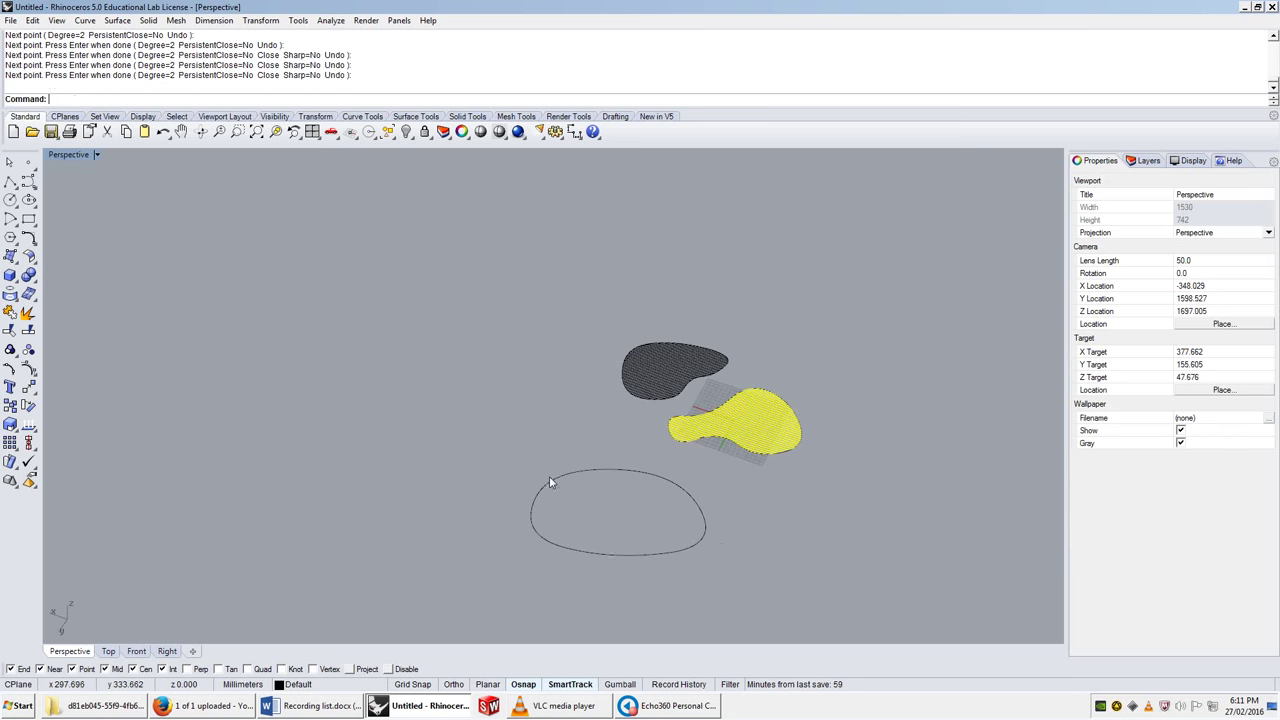
Turn on the control points of the third closed curve.
left_click(599, 470)
type("PointsOn")
key("Return")
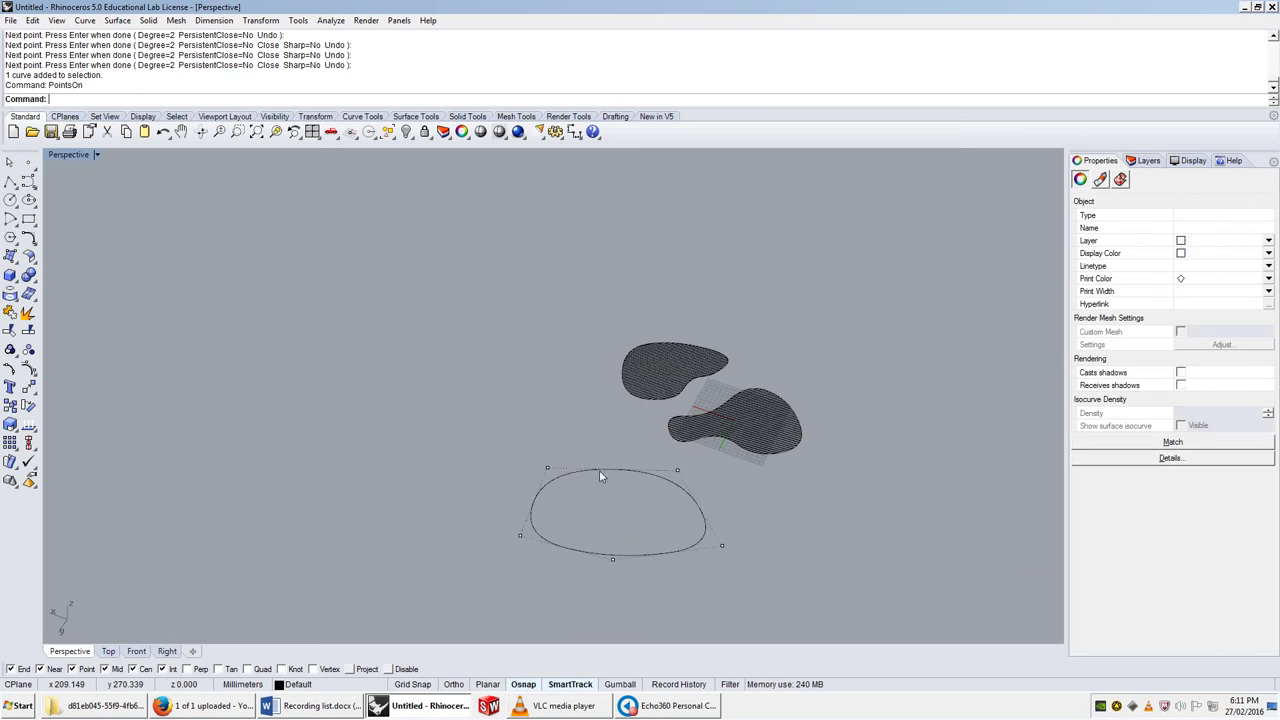
Move the curve's starting control point vertically upward to make the curve non-planar, and turn the control points off.
left_click(547, 467)
type("M")
key("Return")
type("v")
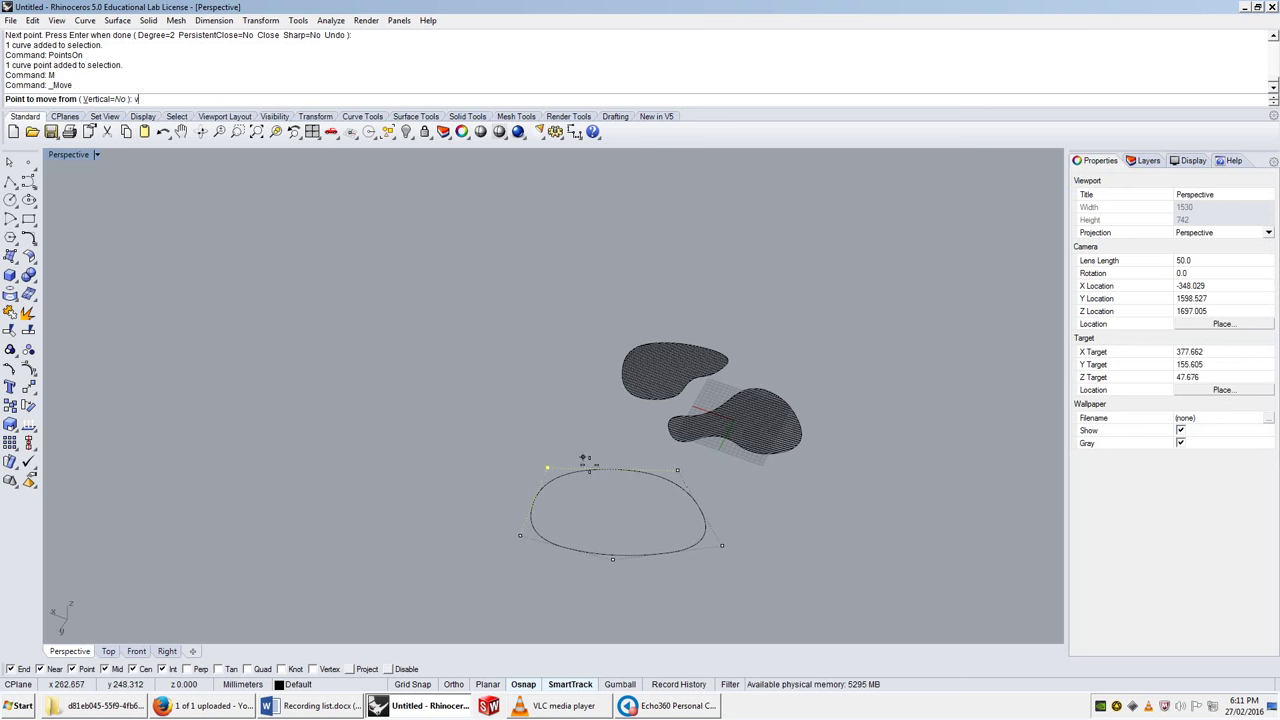
key("Return")
left_click(568, 460)
left_click(566, 428)
right_click_drag(655, 452, 671, 448)
key("Escape")
key("Escape")
right_click_drag(617, 501, 654, 376)
right_click_drag(720, 426, 633, 531)
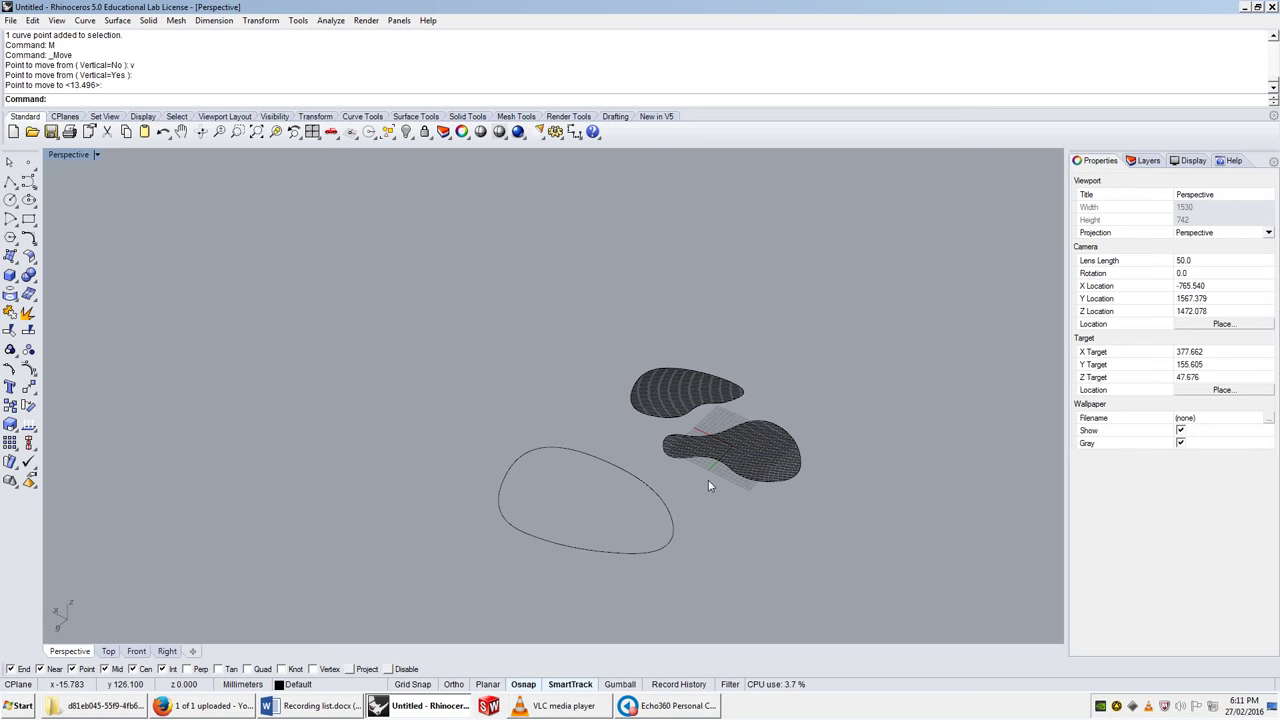
Hatch the non-planar third closed curve with the Solid pattern at rotation 0 and scale 1.
type("Hatch")
key("Return")
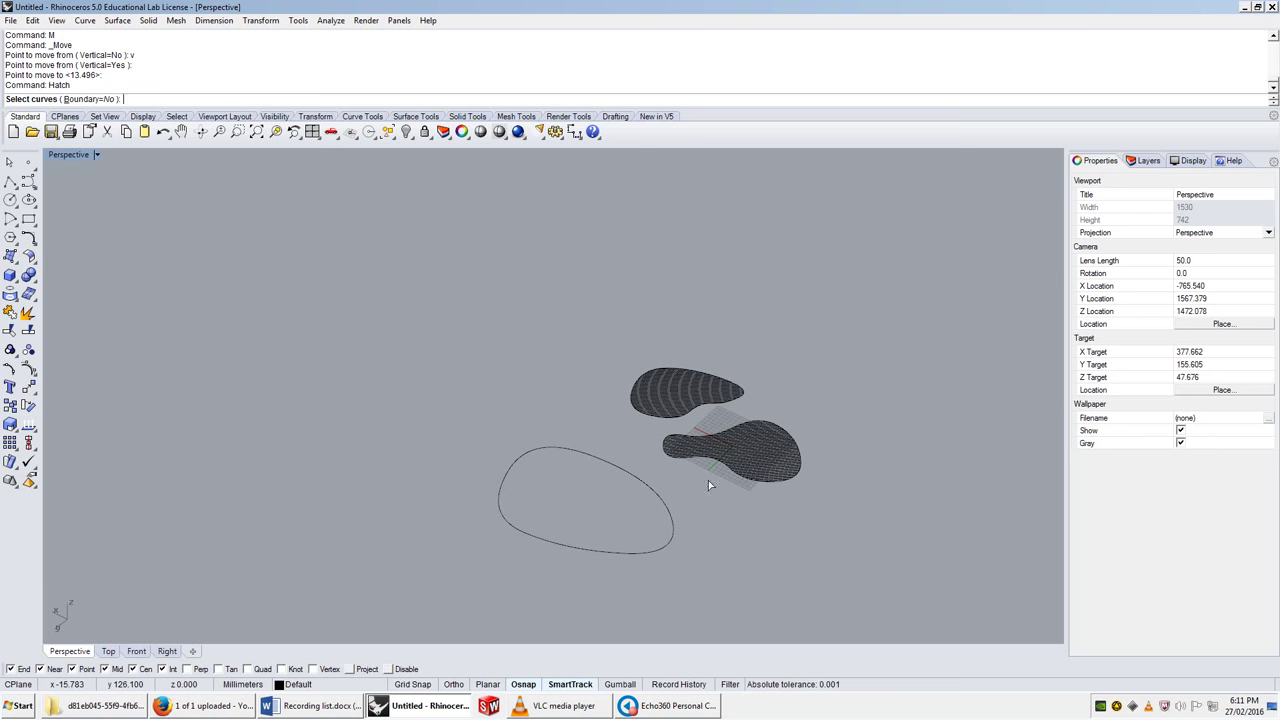
left_click(604, 465)
key("Return")
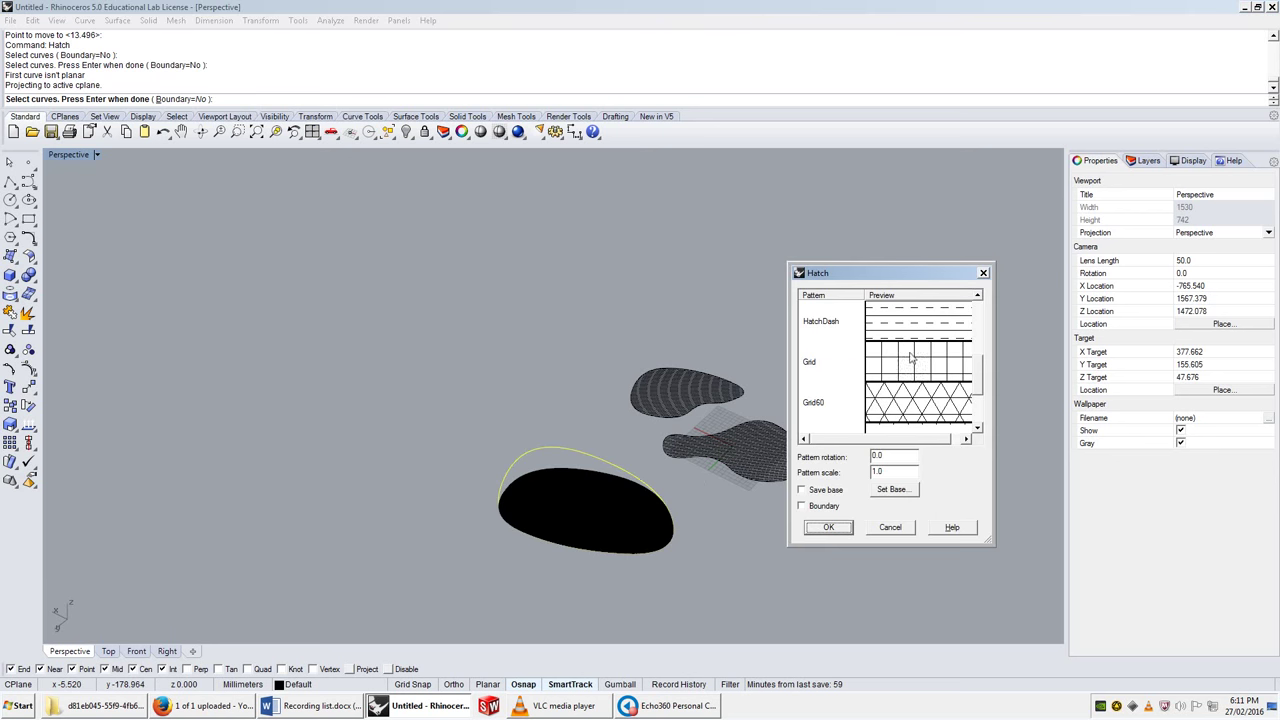
left_click_drag(984, 360, 980, 308)
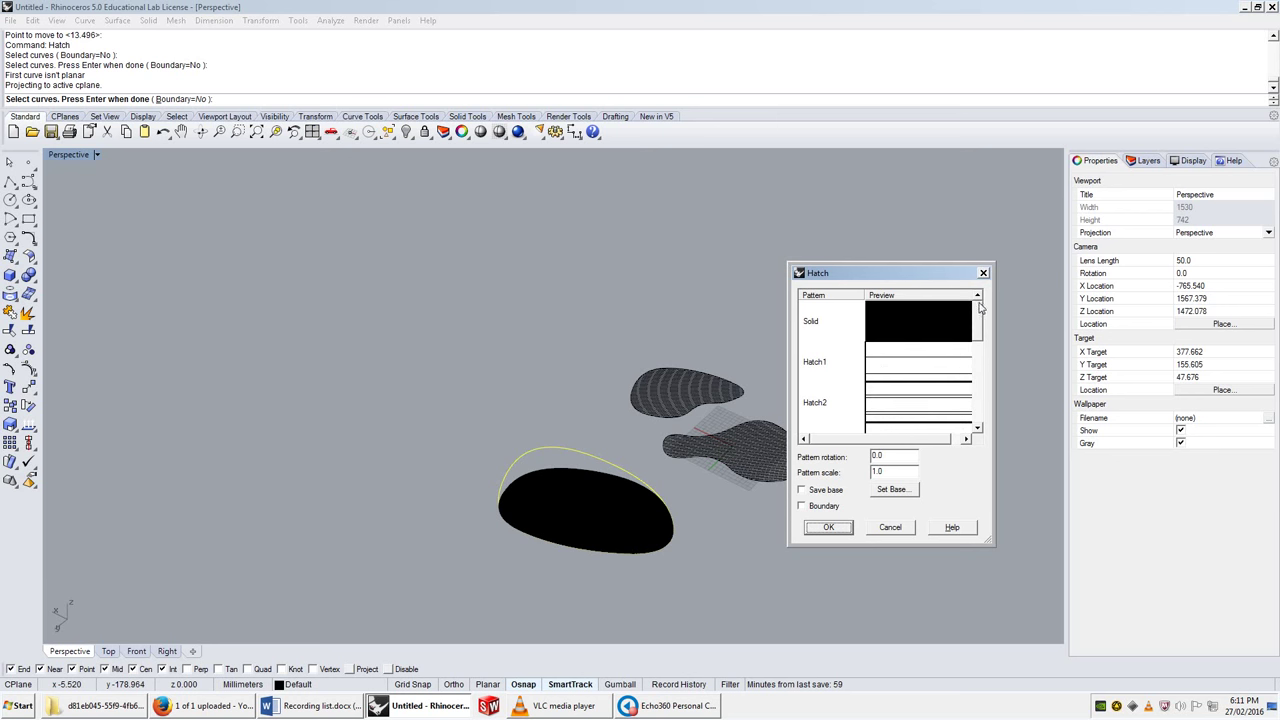
left_click(931, 320)
left_click(827, 528)
mouse_move(713, 607)
right_mouse_down()
mouse_move(531, 477)
mouse_move(588, 458)
mouse_move(606, 372)
right_mouse_up()
right_click_drag(593, 454, 571, 550)
scroll(657, 440, "up", 7)
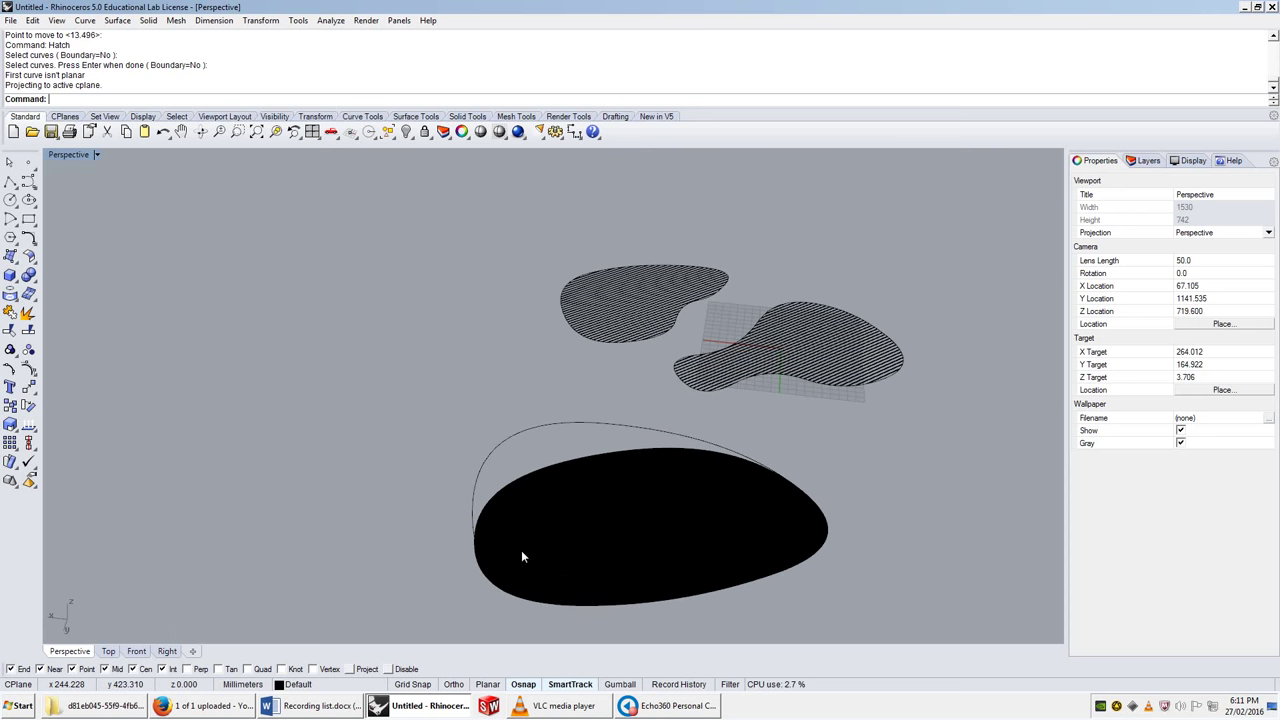
Match the hatch of the shape over the grid origin to the solid hatch of the third curve.
left_click(829, 332)
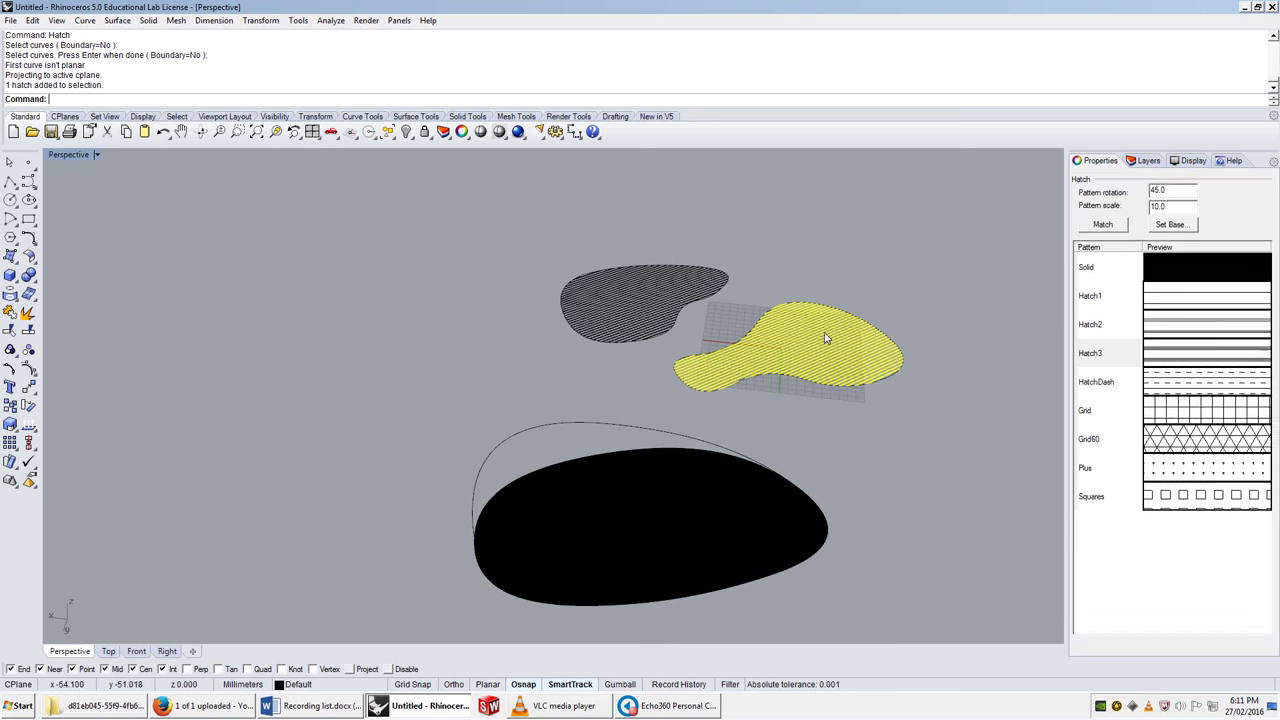
left_click(1102, 246)
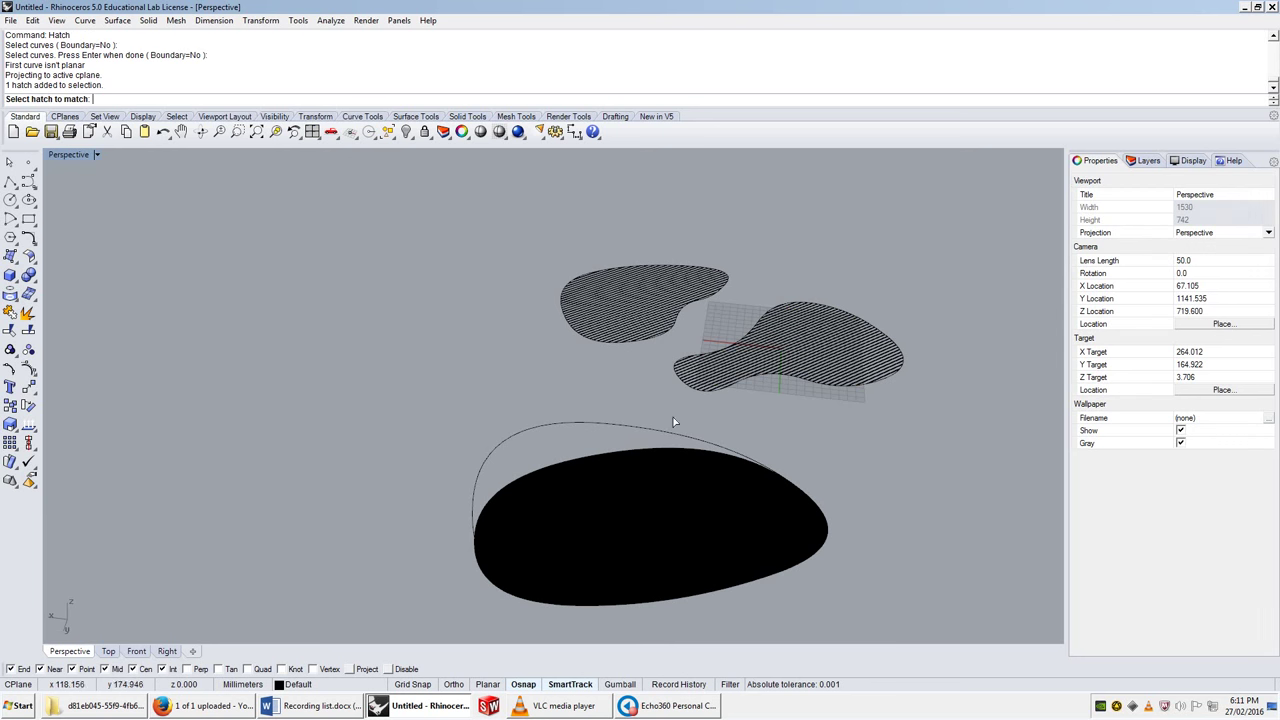
left_click(662, 527)
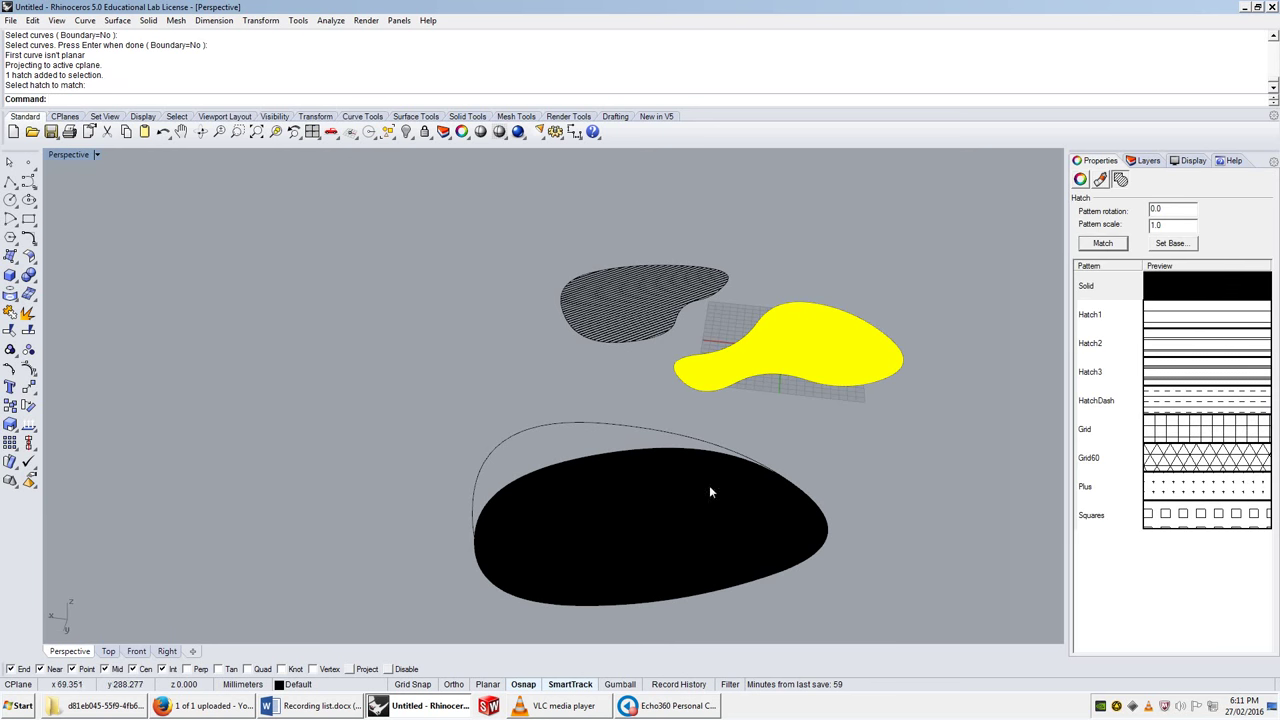
left_click(657, 306)
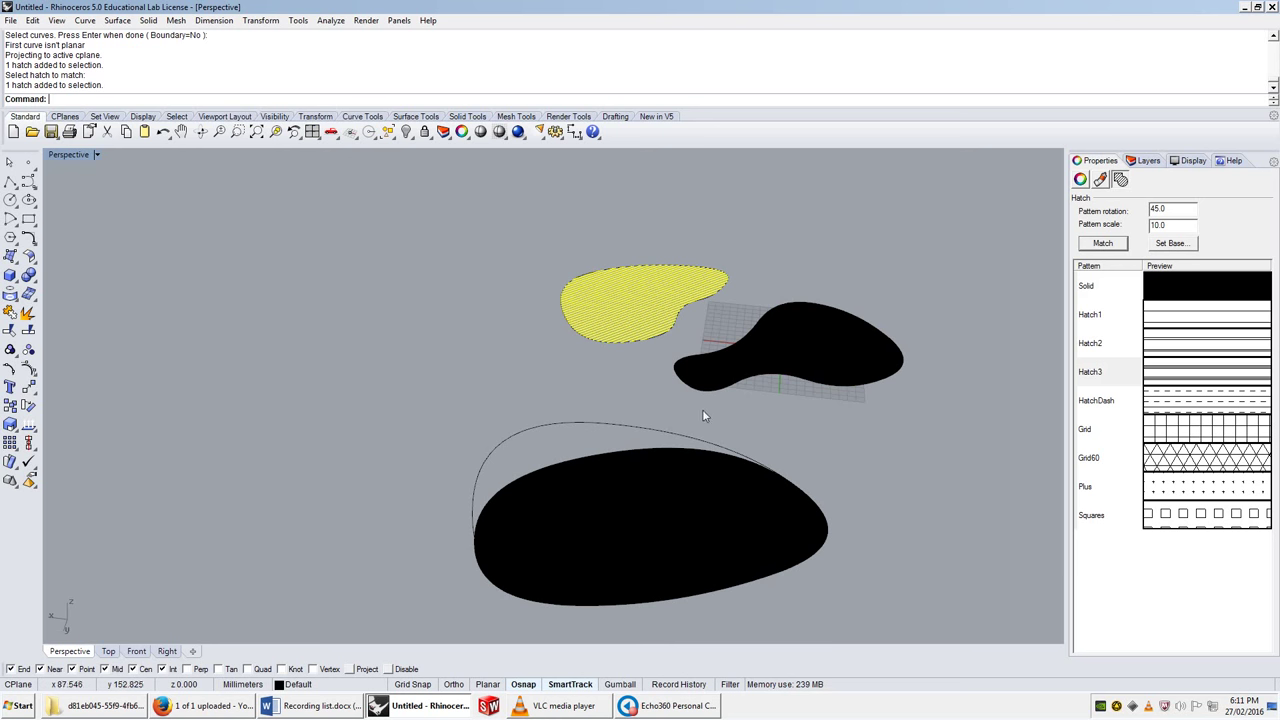
left_click(575, 422)
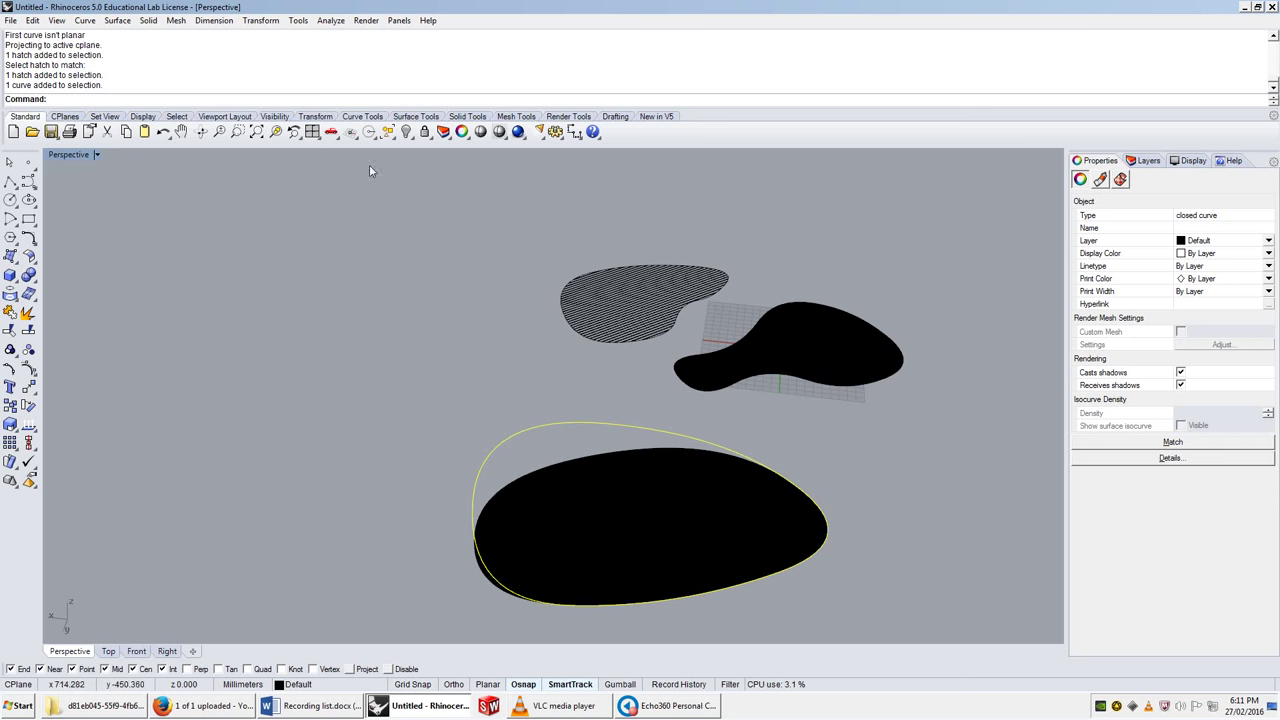
Open the document's annotation hatch settings and look through the list of available hatch patterns.
left_click(296, 21)
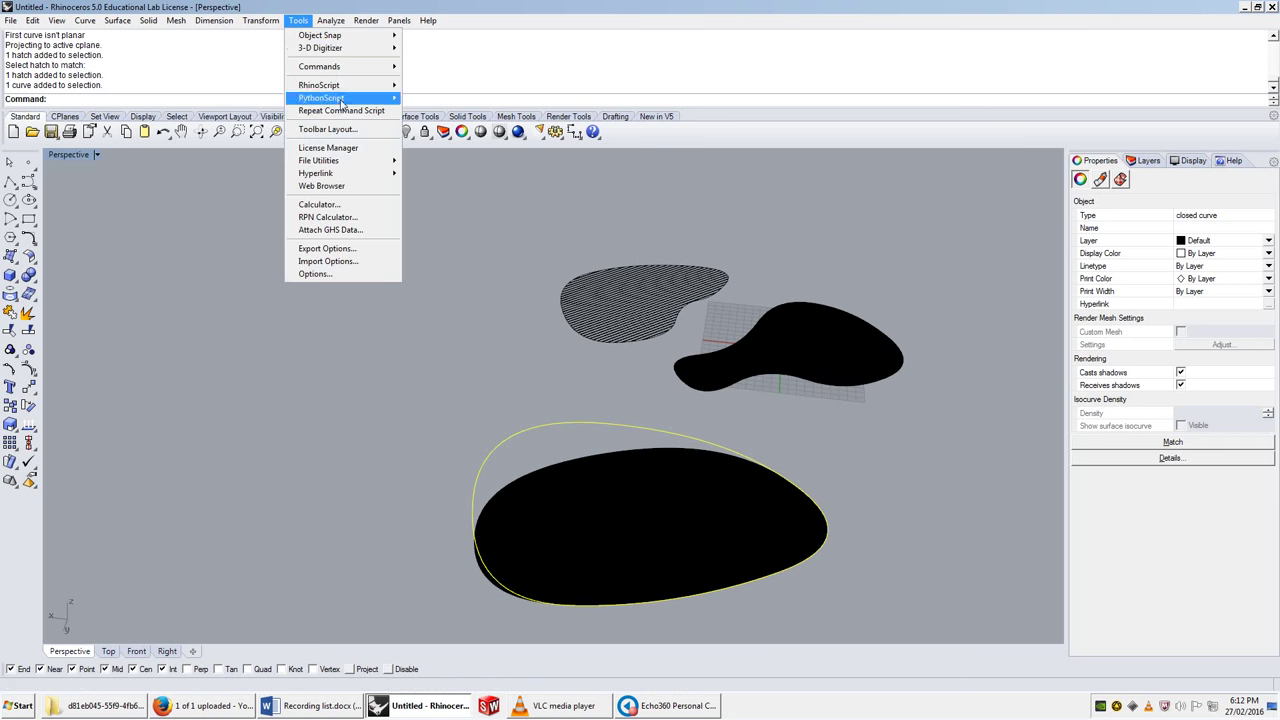
left_click(316, 273)
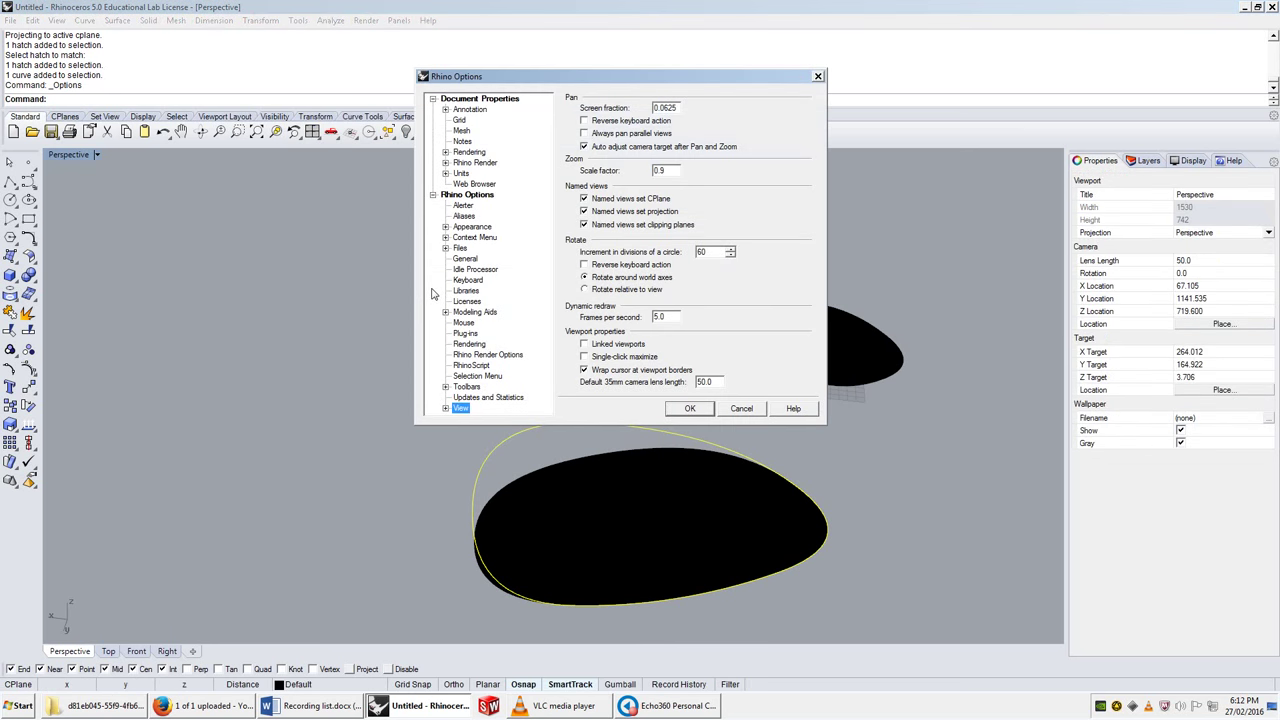
double_click(460, 112)
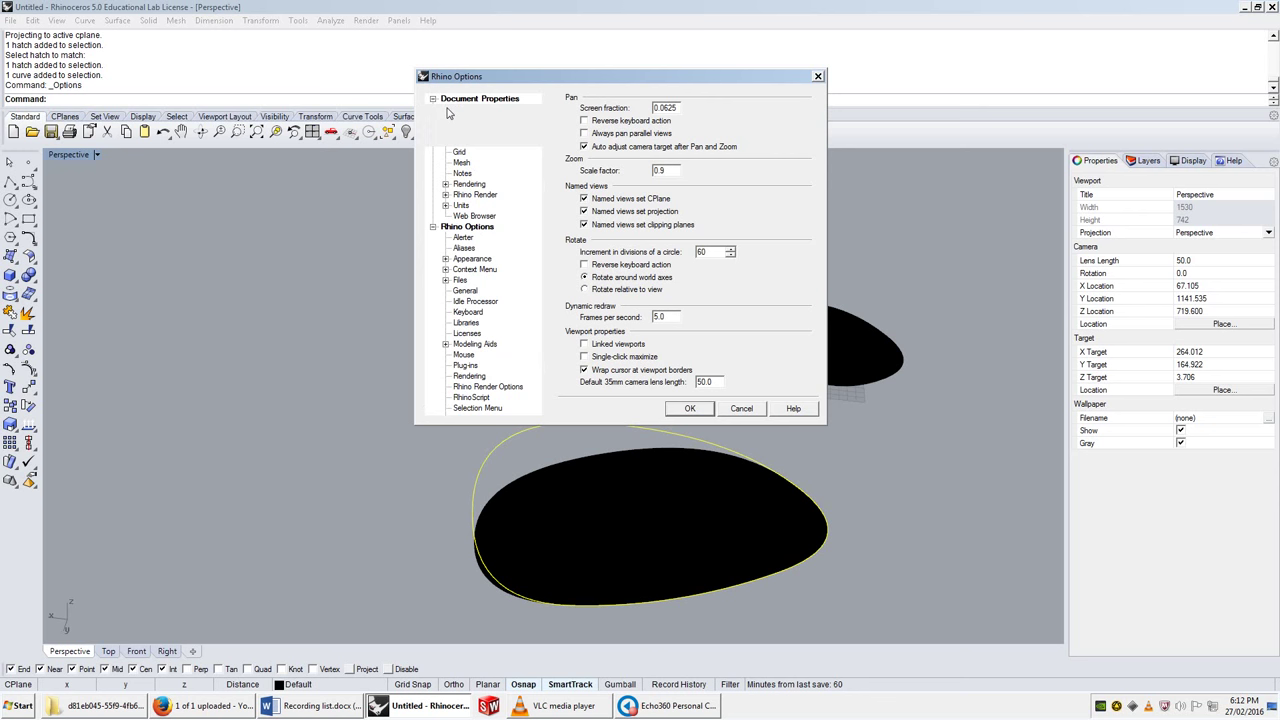
left_click(476, 132)
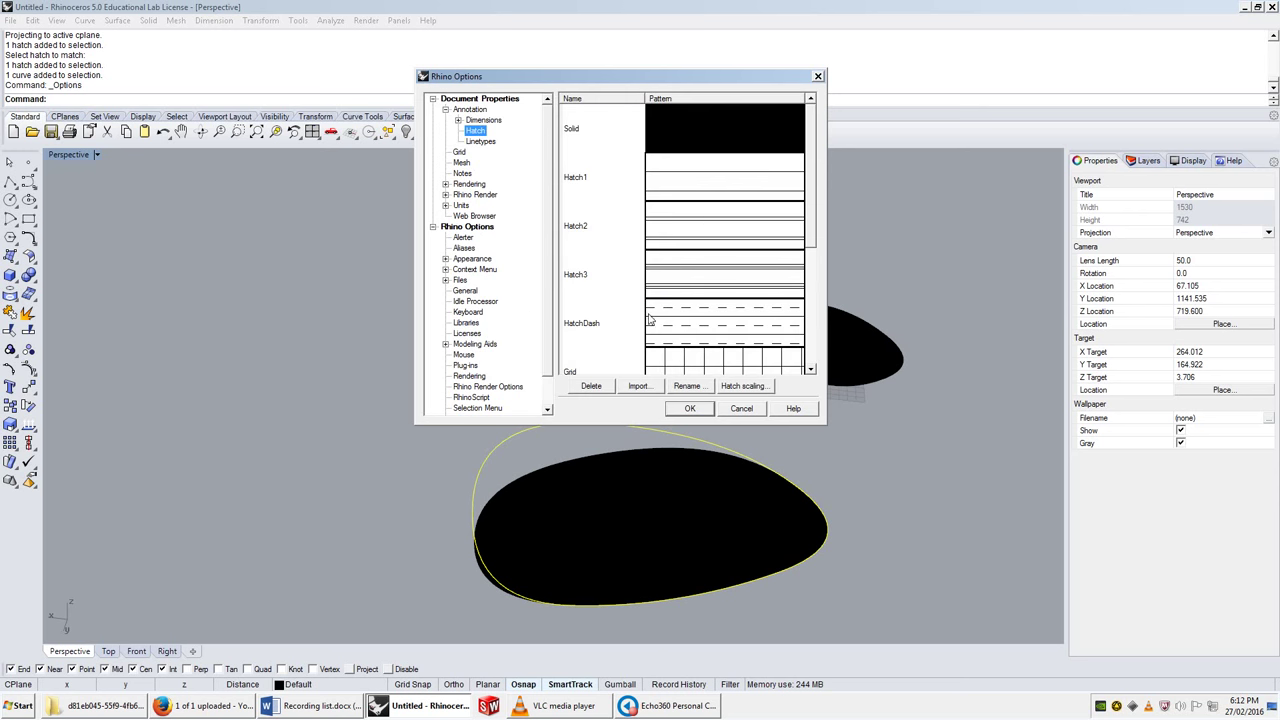
mouse_move(811, 160)
left_mouse_down()
mouse_move(810, 309)
mouse_move(801, 199)
left_mouse_up()
scroll(801, 200, "down", 3)
Open the file browser for importing hatch patterns from .pat or .3dm files, and cancel the import.
left_click(638, 386)
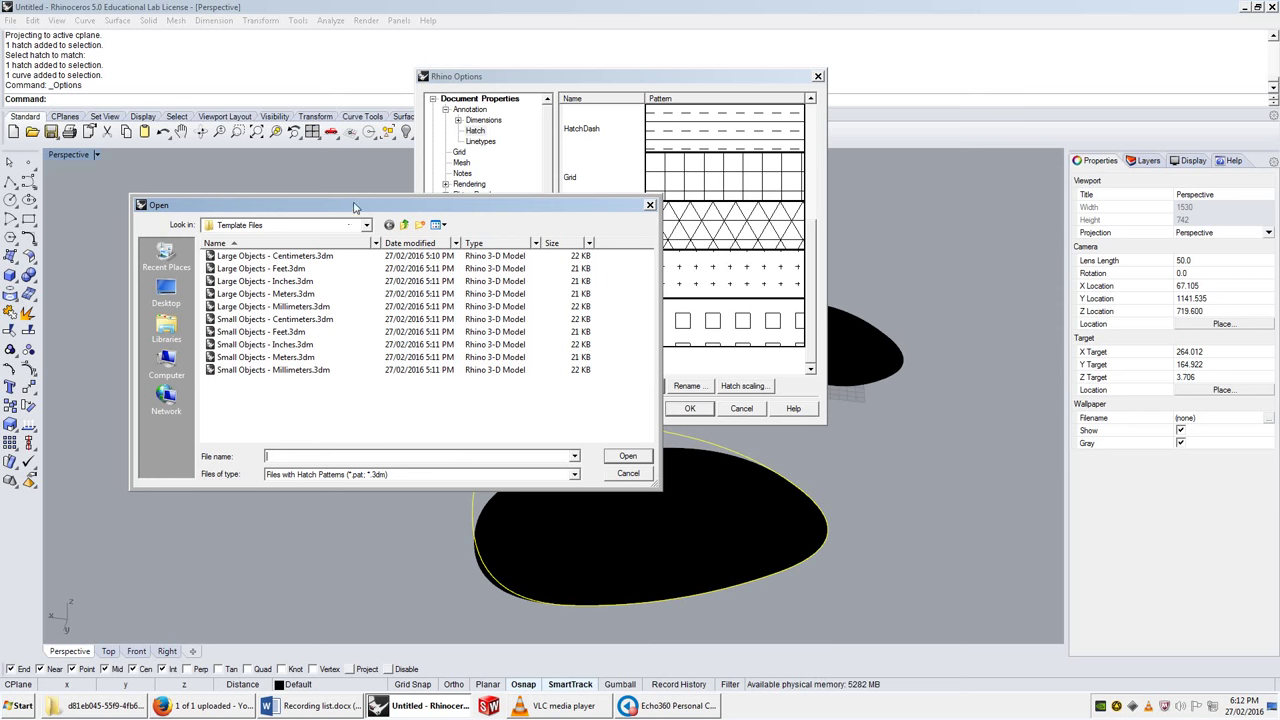
left_click_drag(352, 207, 618, 431)
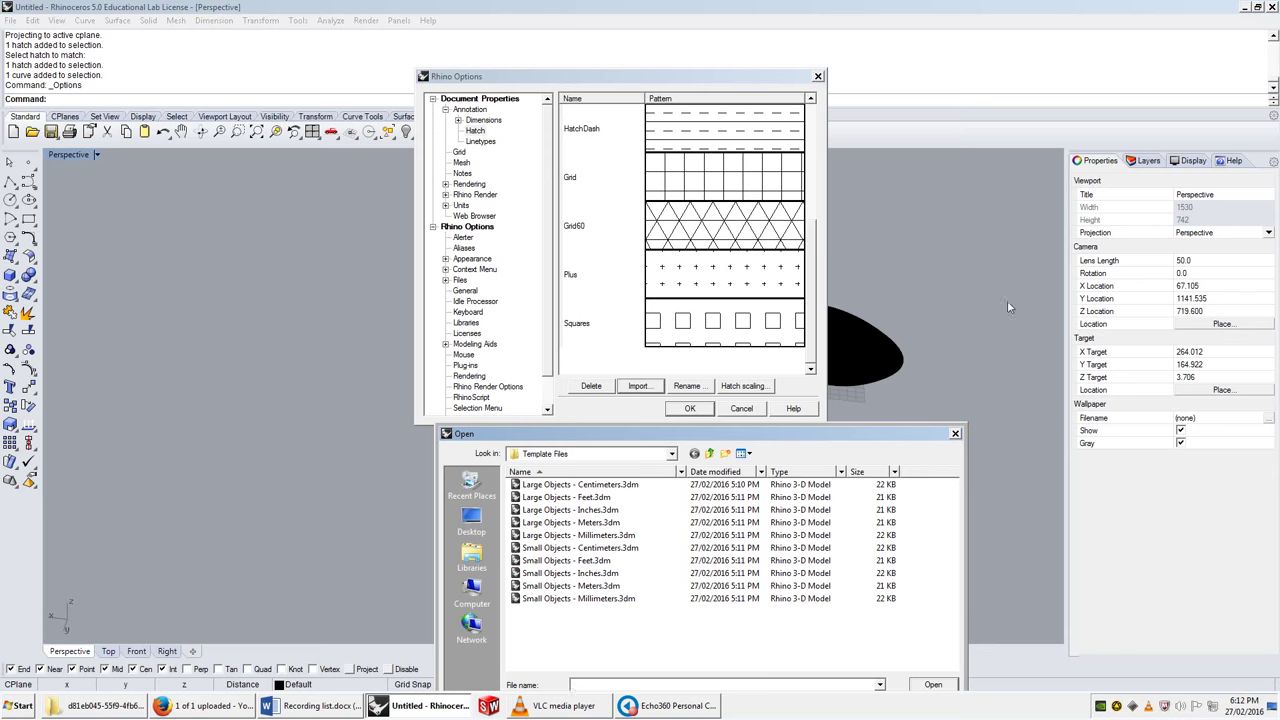
mouse_move(773, 437)
left_mouse_down()
mouse_move(699, 175)
mouse_move(693, 189)
left_mouse_up()
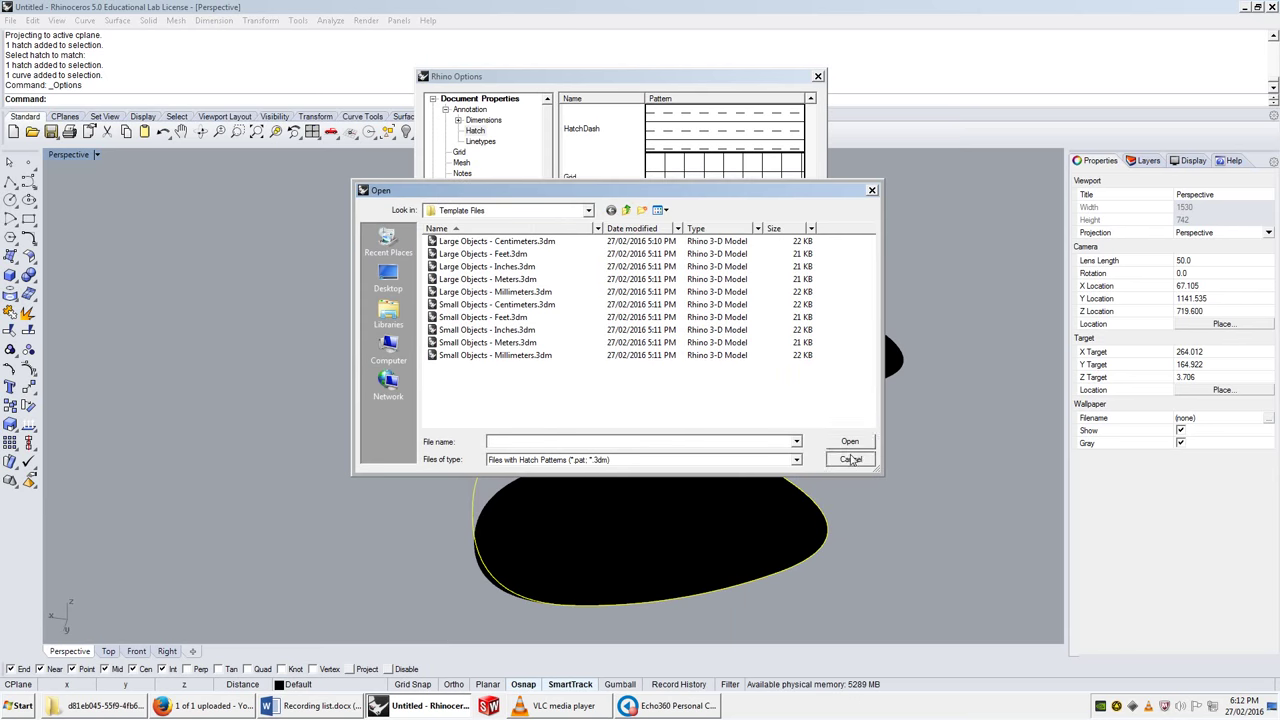
left_click(853, 459)
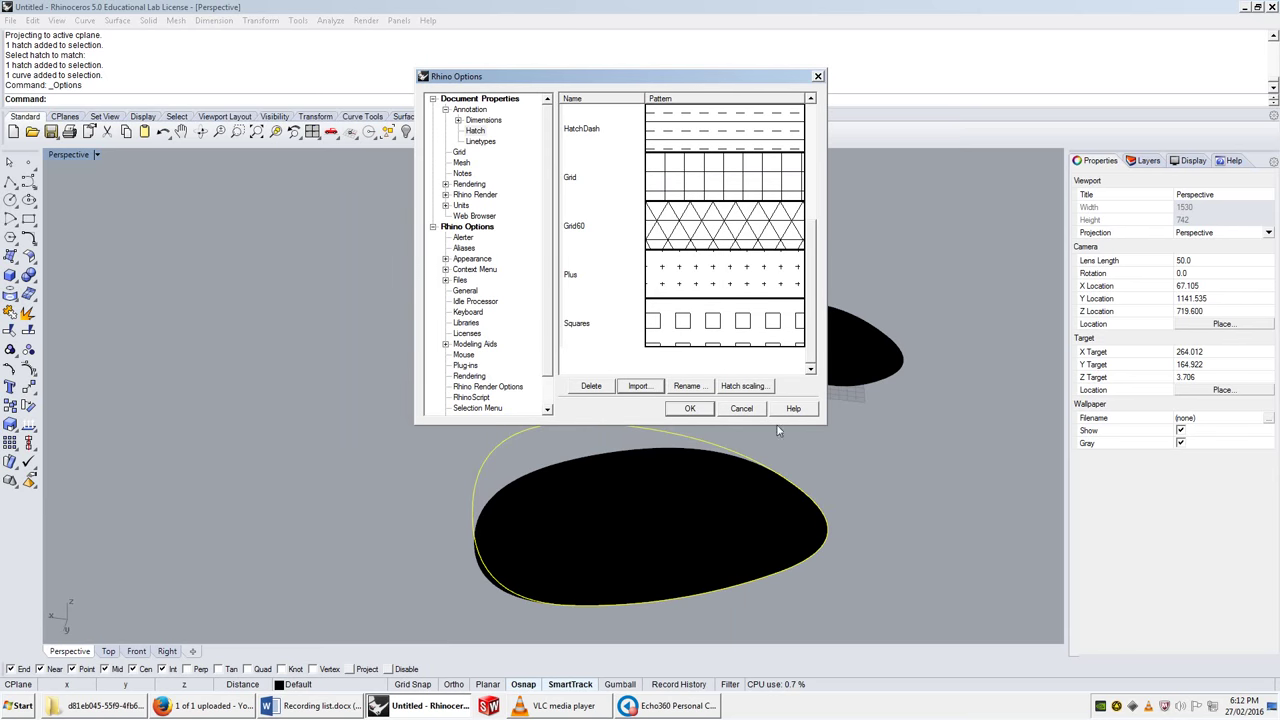